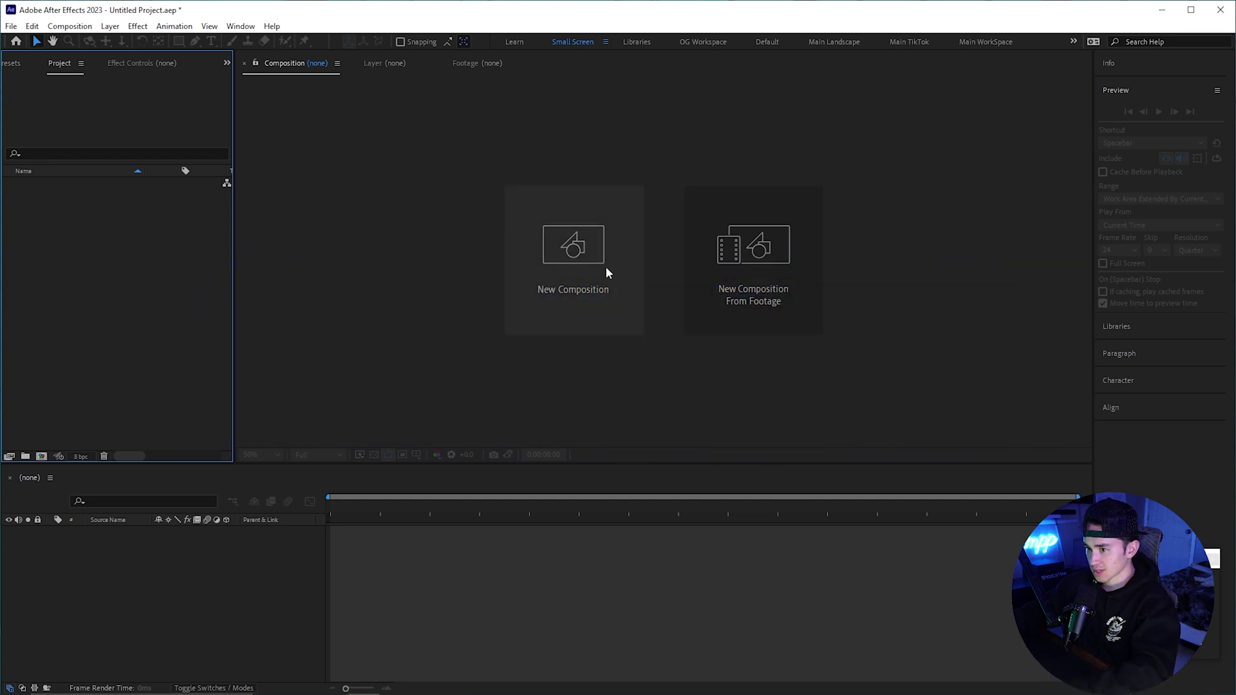
- Create a 1920x1080, 24 fps composition named '3D Text' that renders with Cinema 4D
click(573, 281)
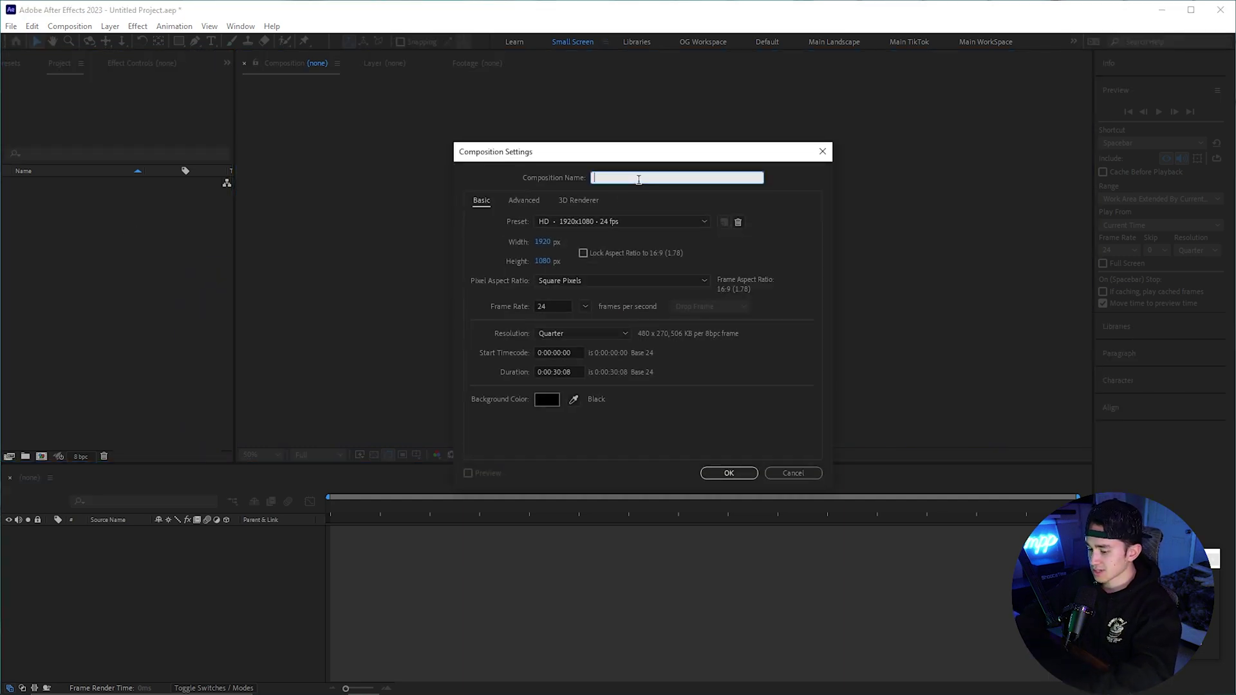
text(3D T)
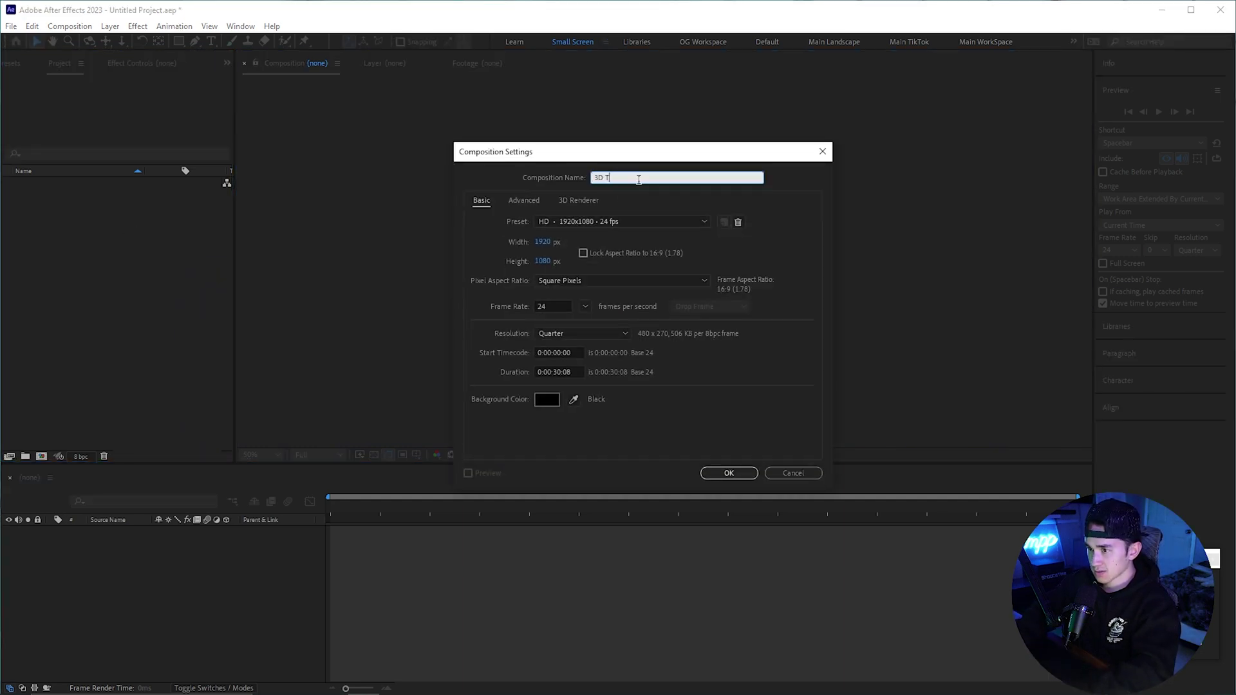
text(ext)
click(570, 202)
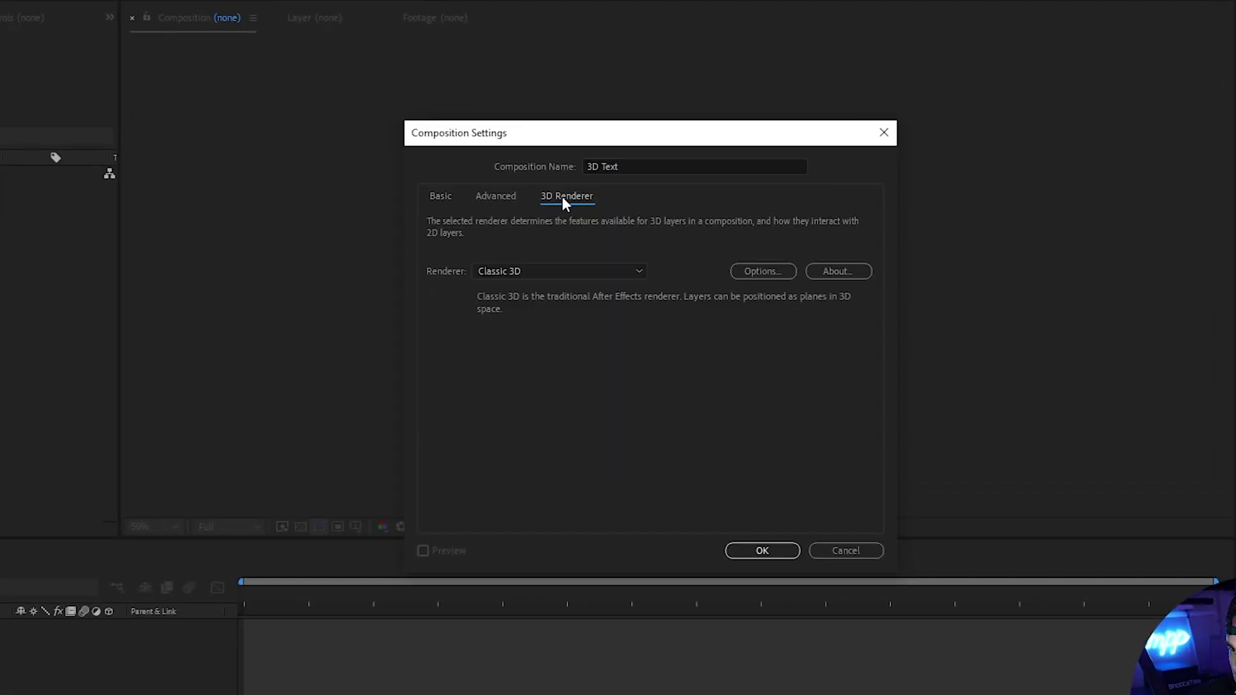
click(515, 273)
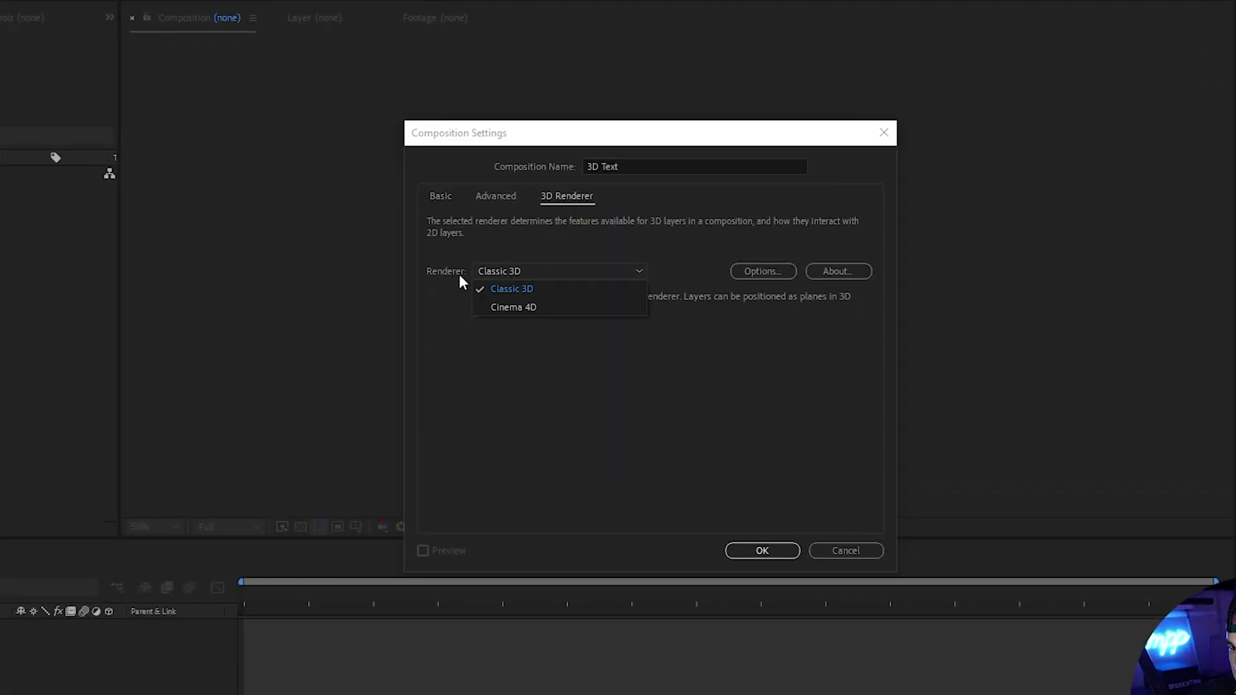
click(519, 307)
click(737, 492)
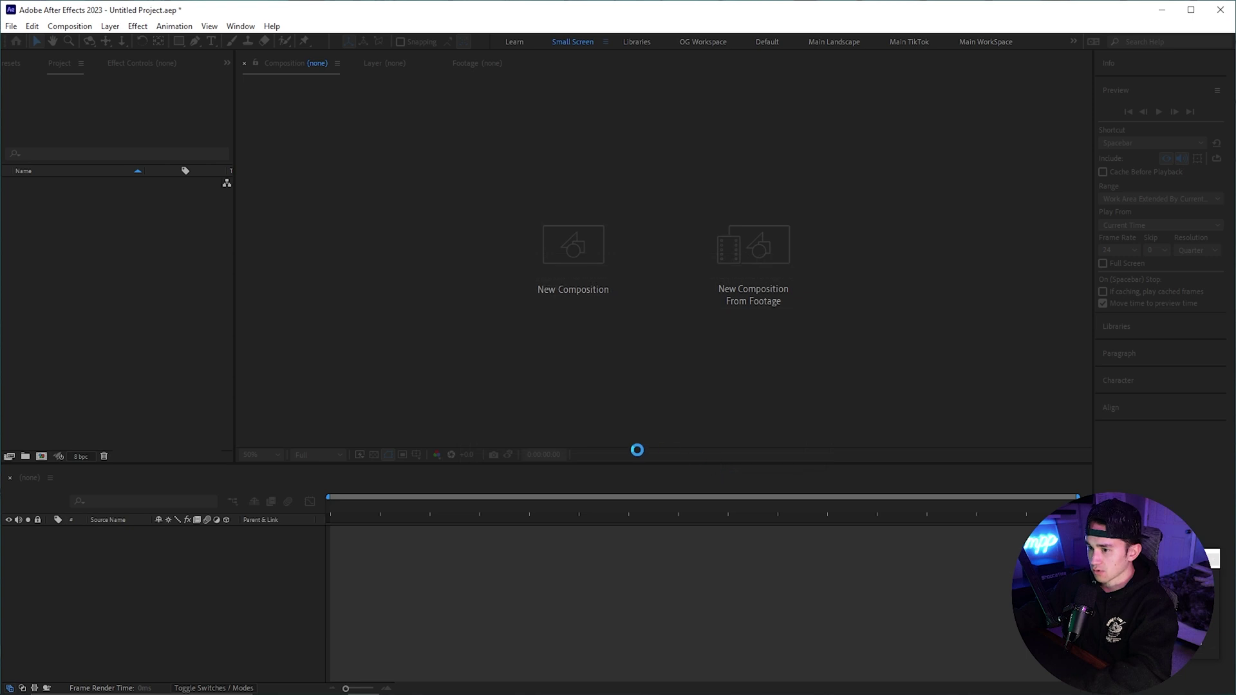
right_click(357, 385)
- Add a text layer reading 'shoota' and turn on its 3D Layer switch
mouse_move(414, 398)
click(540, 411)
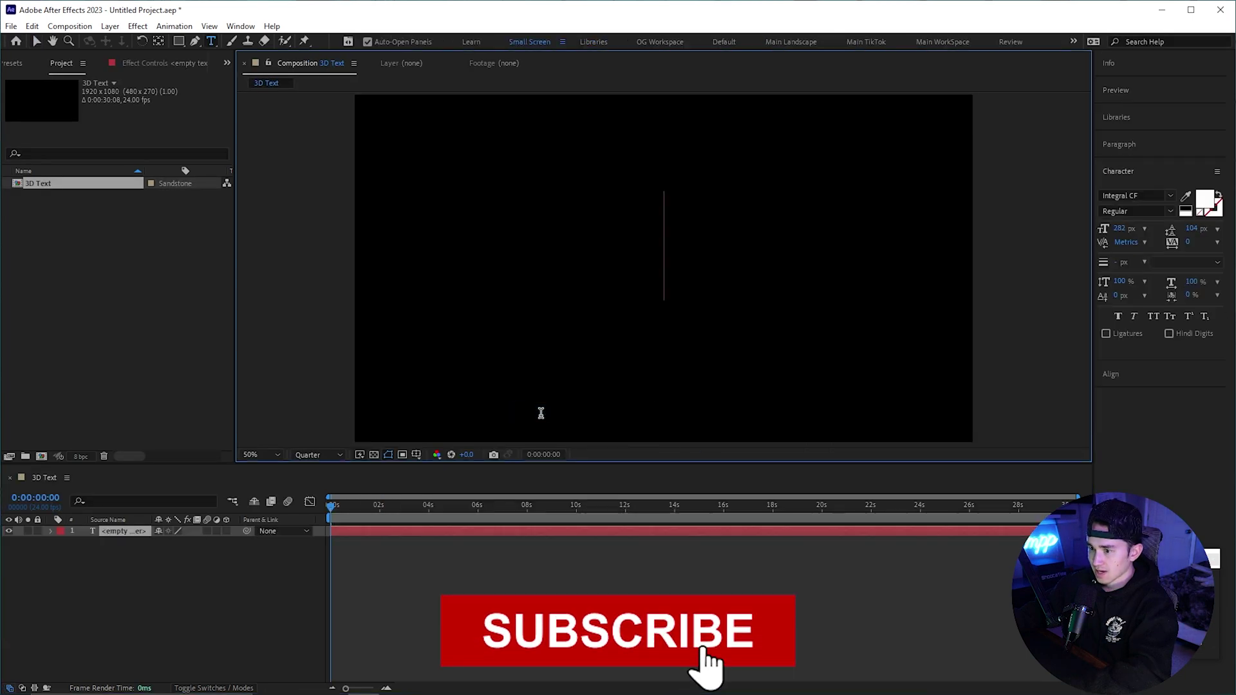
text(shoota)
click(316, 519)
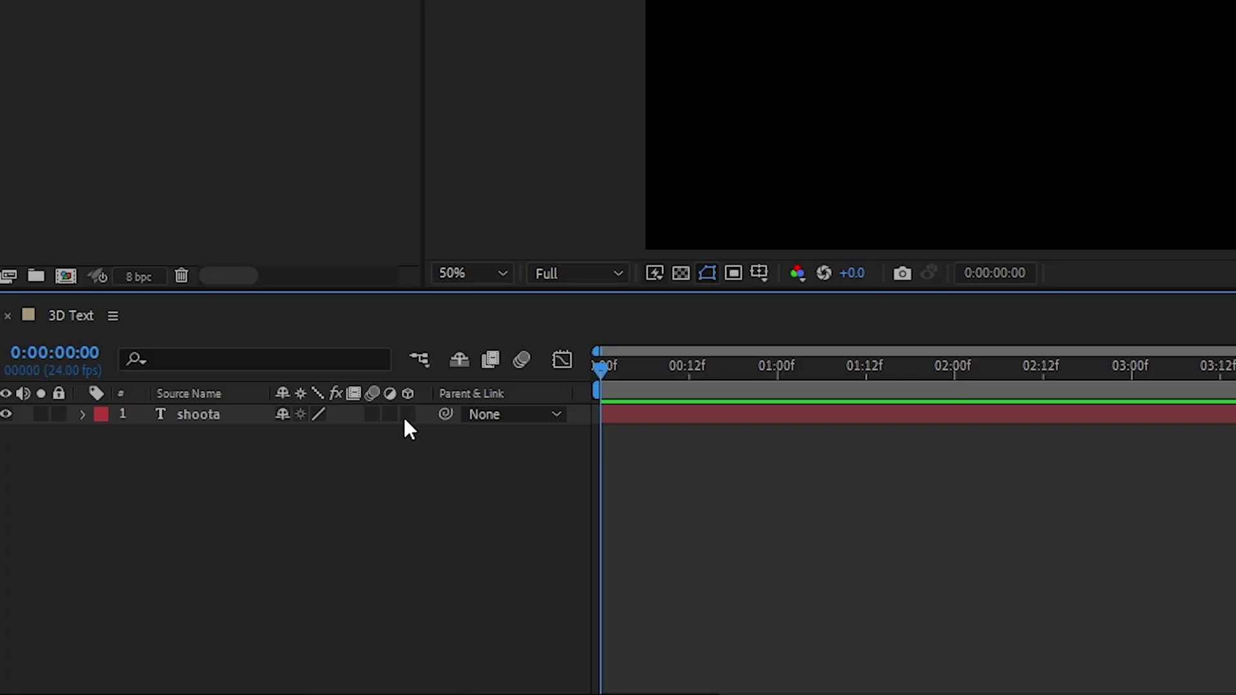
click(408, 415)
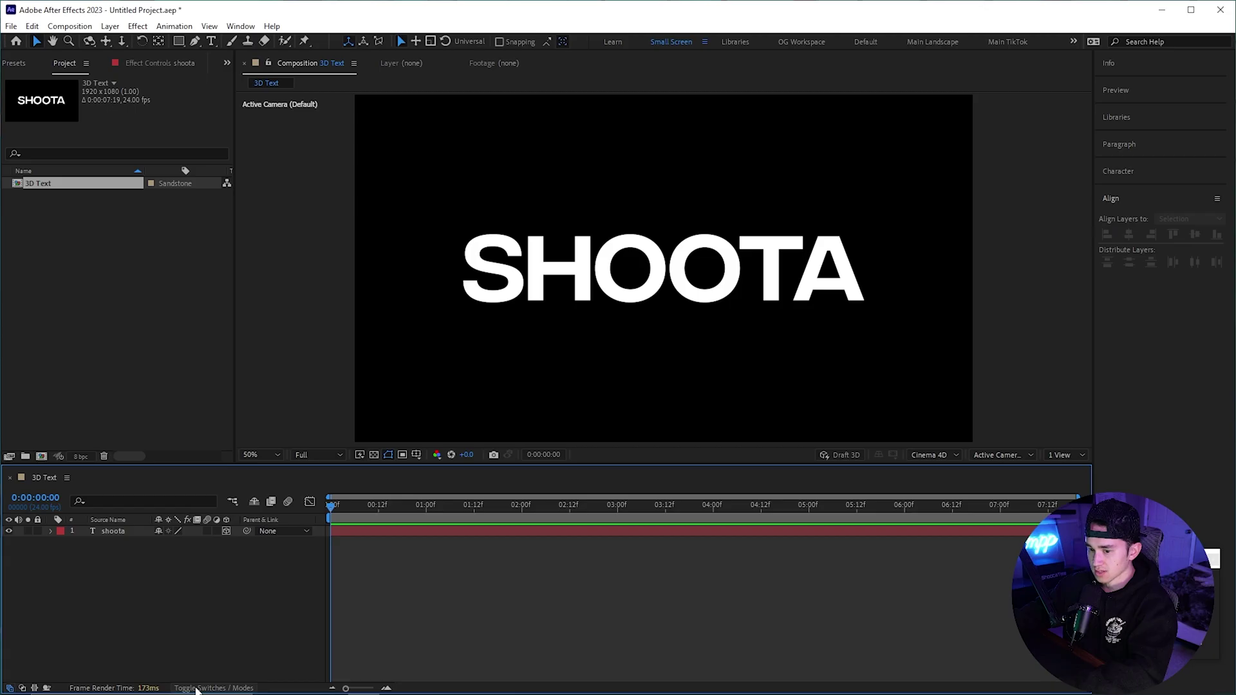
key(F4)
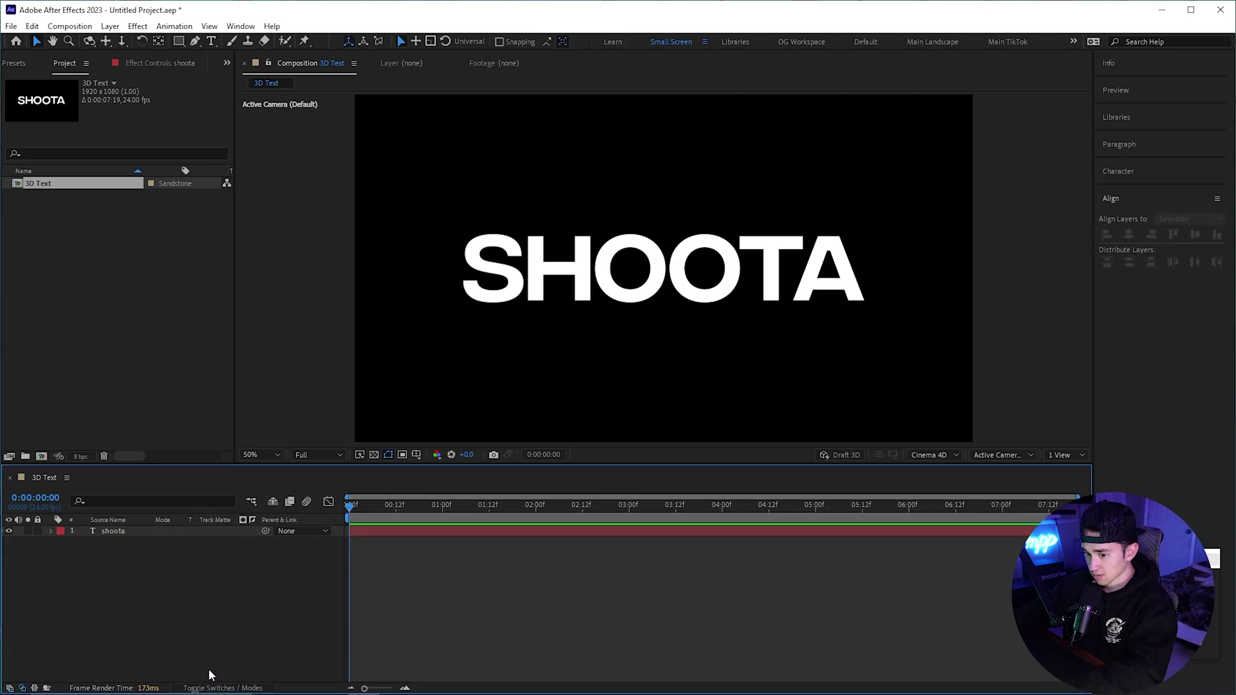
- In the shoota layer's Geometry Options, set Extrusion Depth to 100 and Bevel Style to Angular
click(222, 688)
click(51, 531)
click(62, 564)
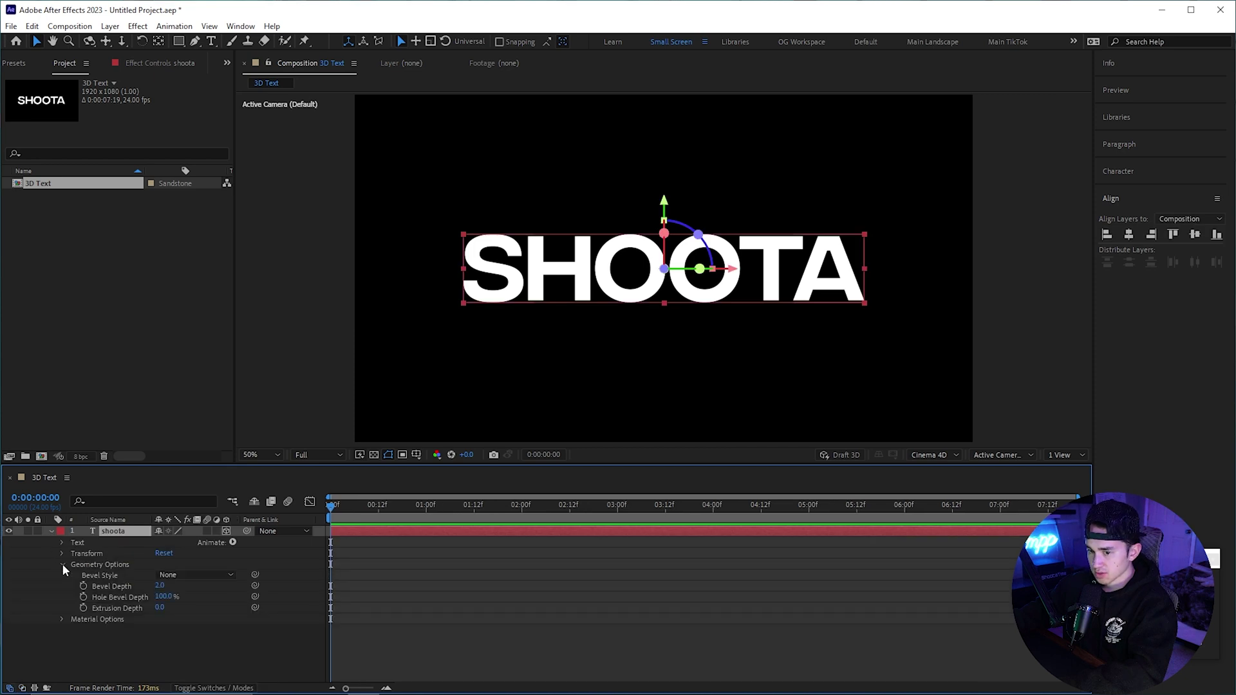
click(157, 608)
text(1)
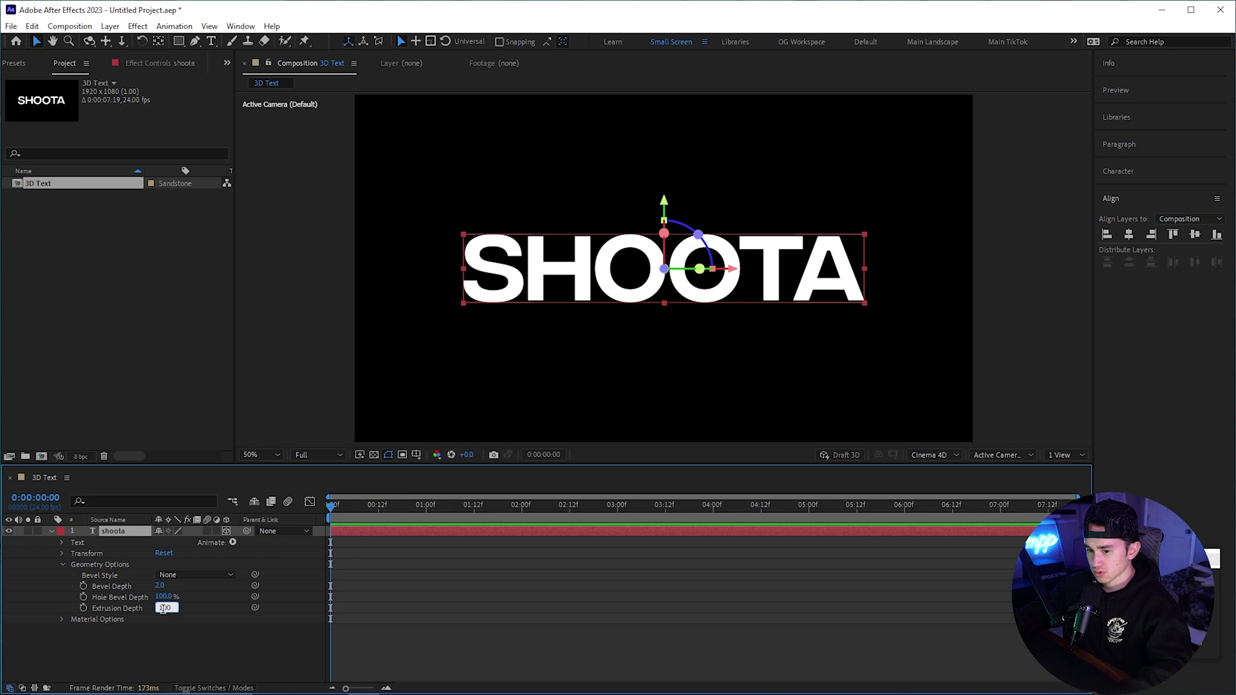
text(00)
click(193, 575)
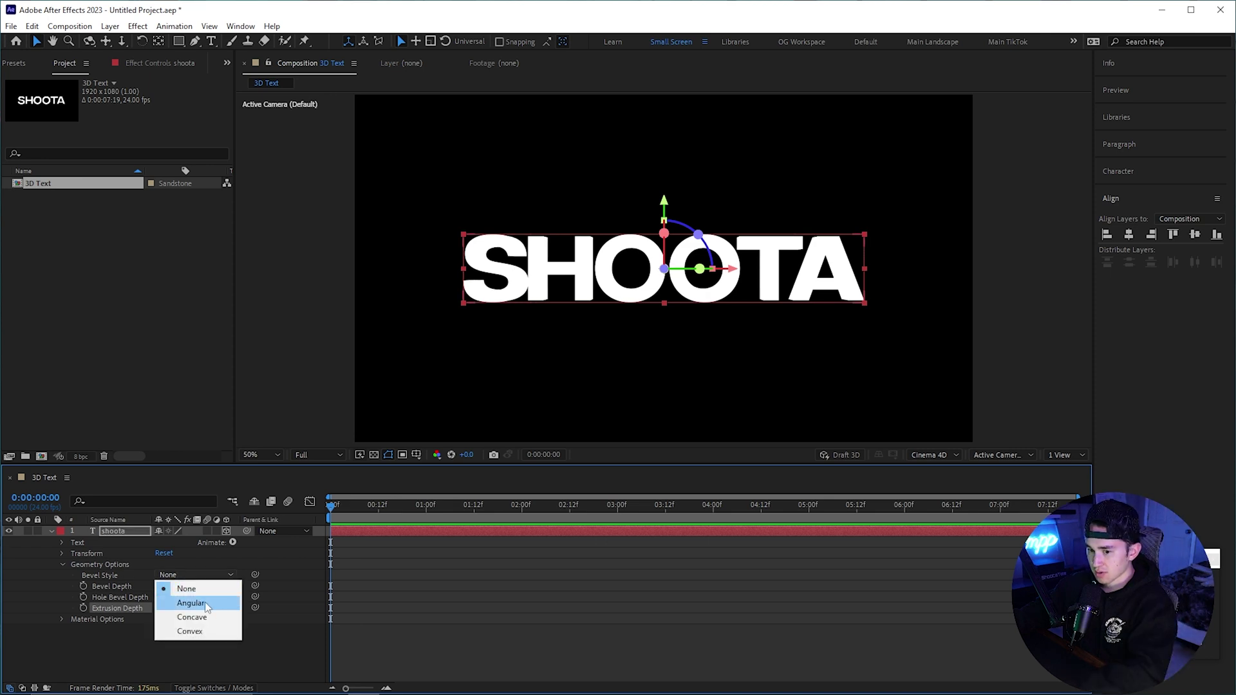
click(199, 603)
click(51, 531)
right_click(354, 405)
- Add a new camera, then orbit and pan it so SHOOTA appears tilted in perspective
mouse_move(485, 411)
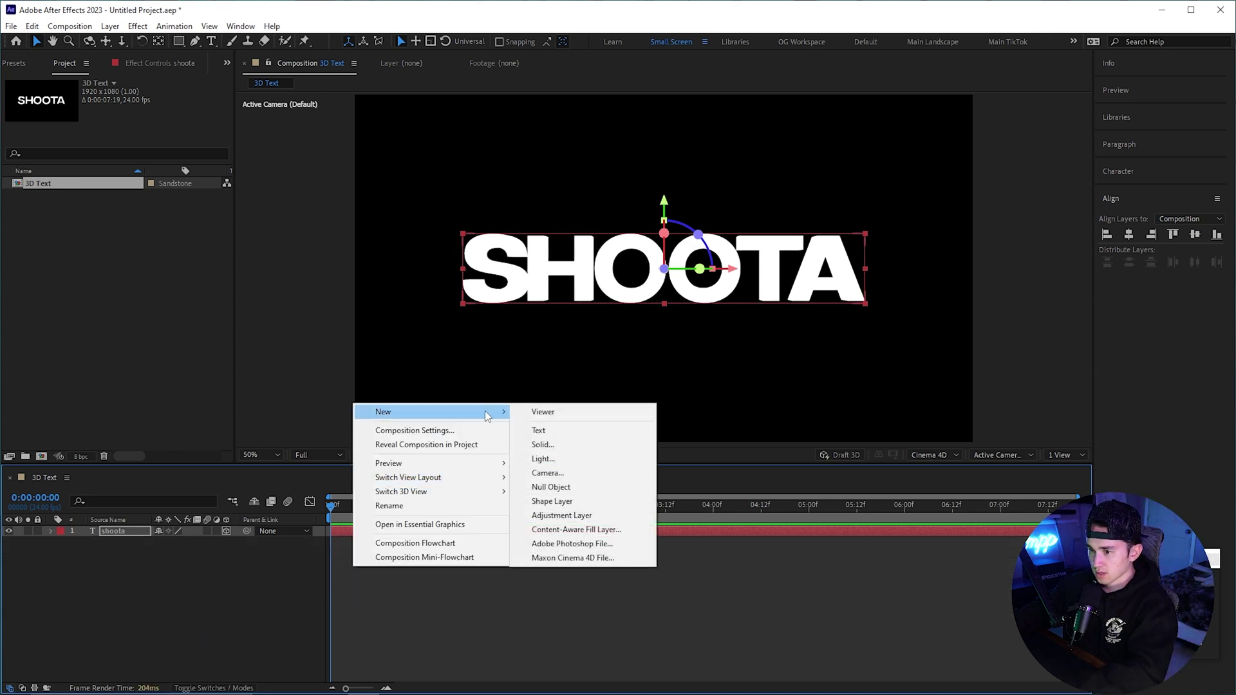
click(546, 473)
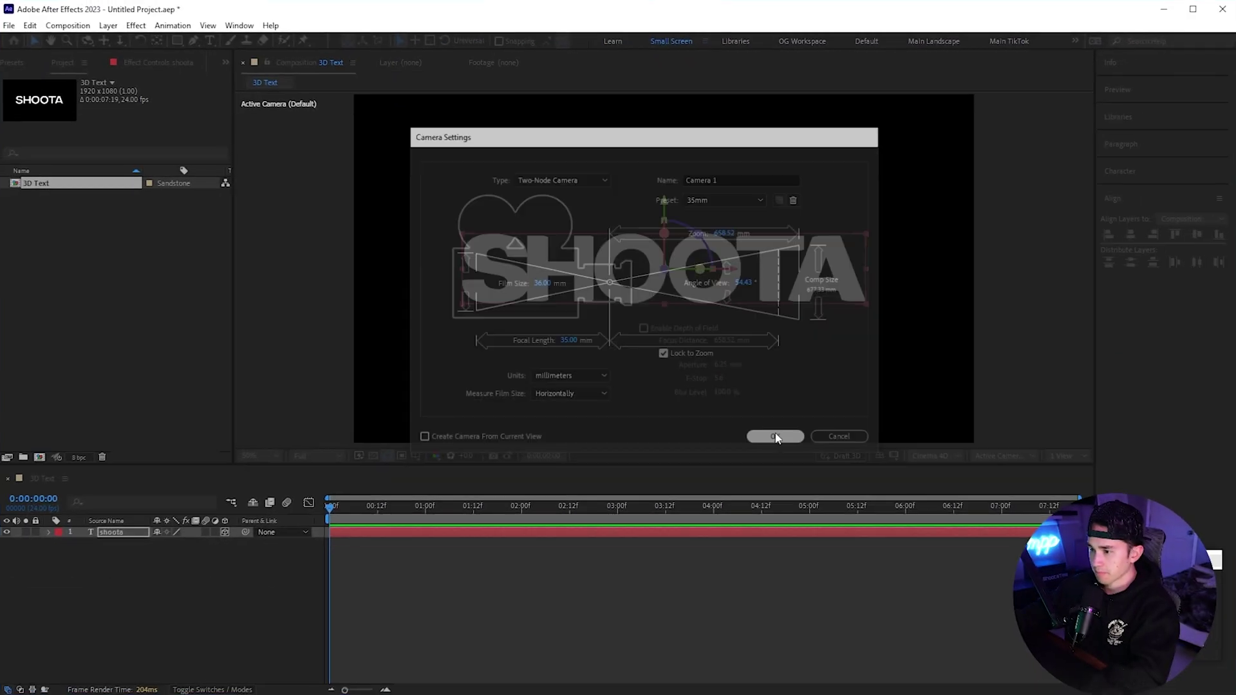
click(824, 503)
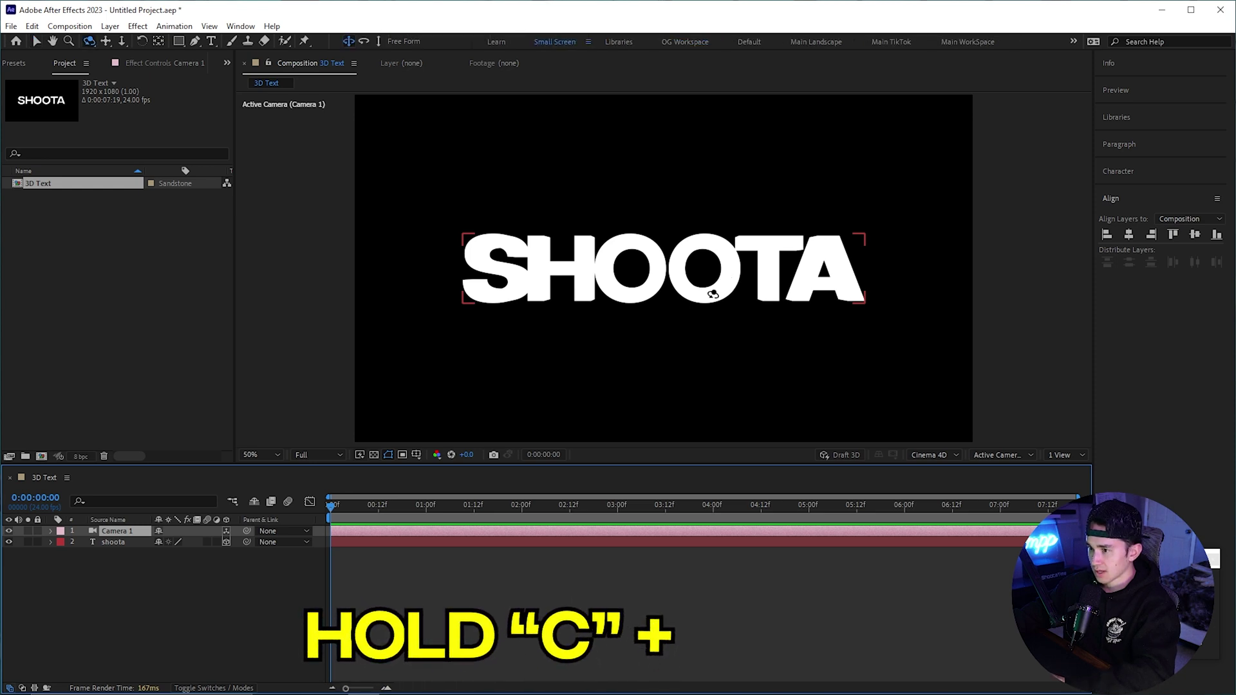
key(c)
drag(711, 294, 678, 277)
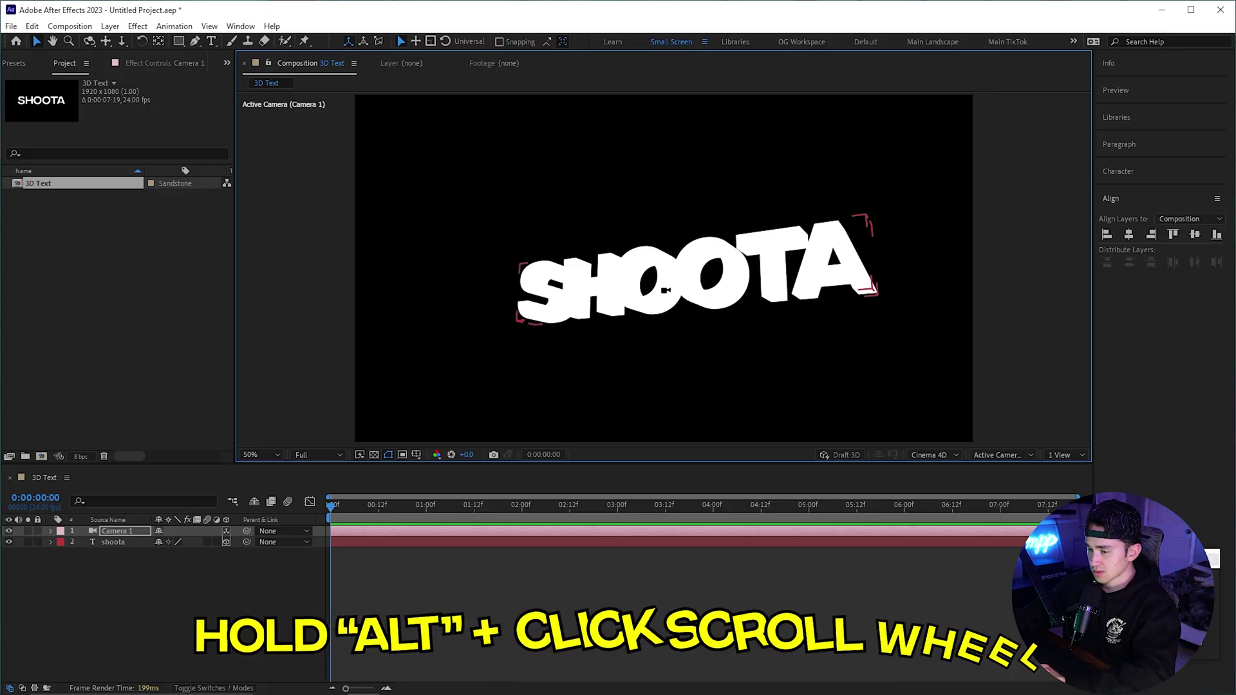
drag(688, 288, 659, 291)
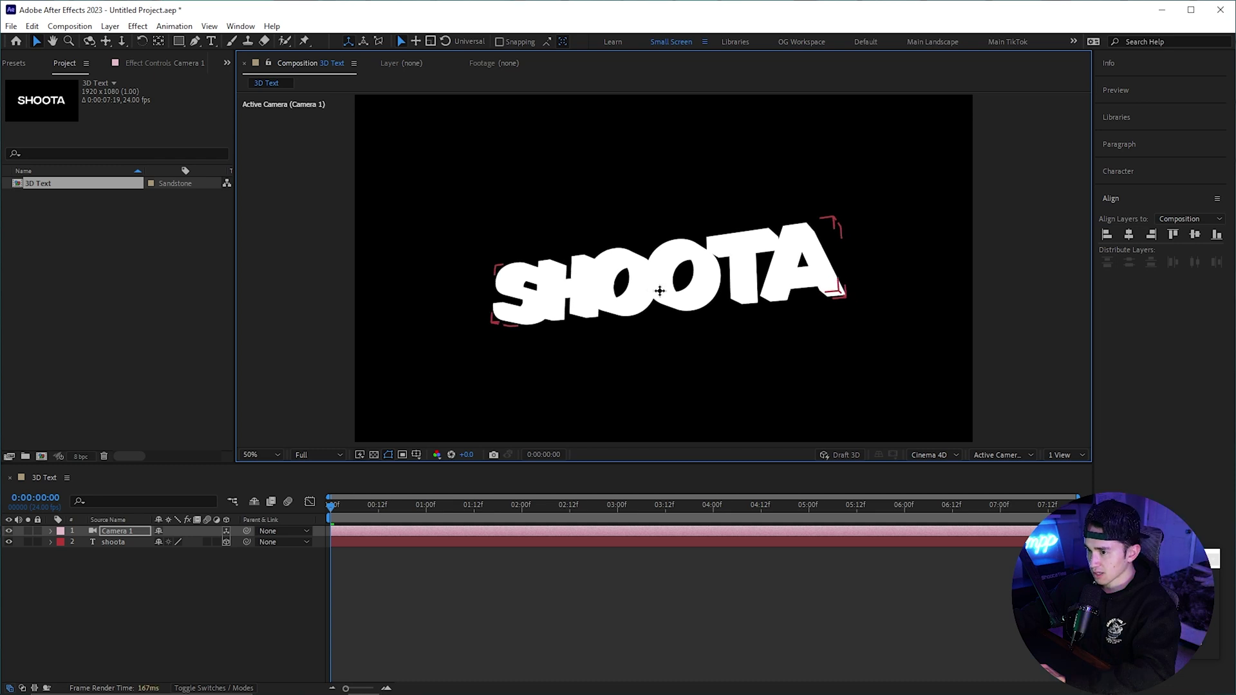
- Add a new light with Light Type set to Parallel
right_click(368, 575)
mouse_move(416, 422)
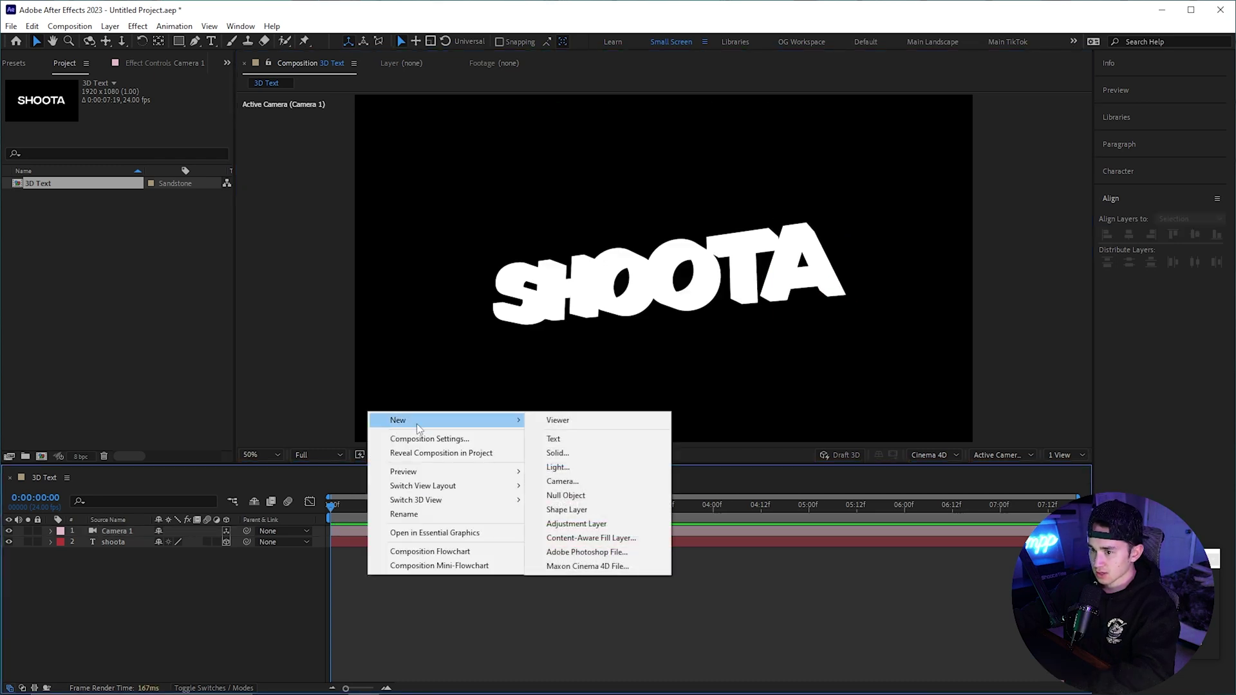
click(557, 467)
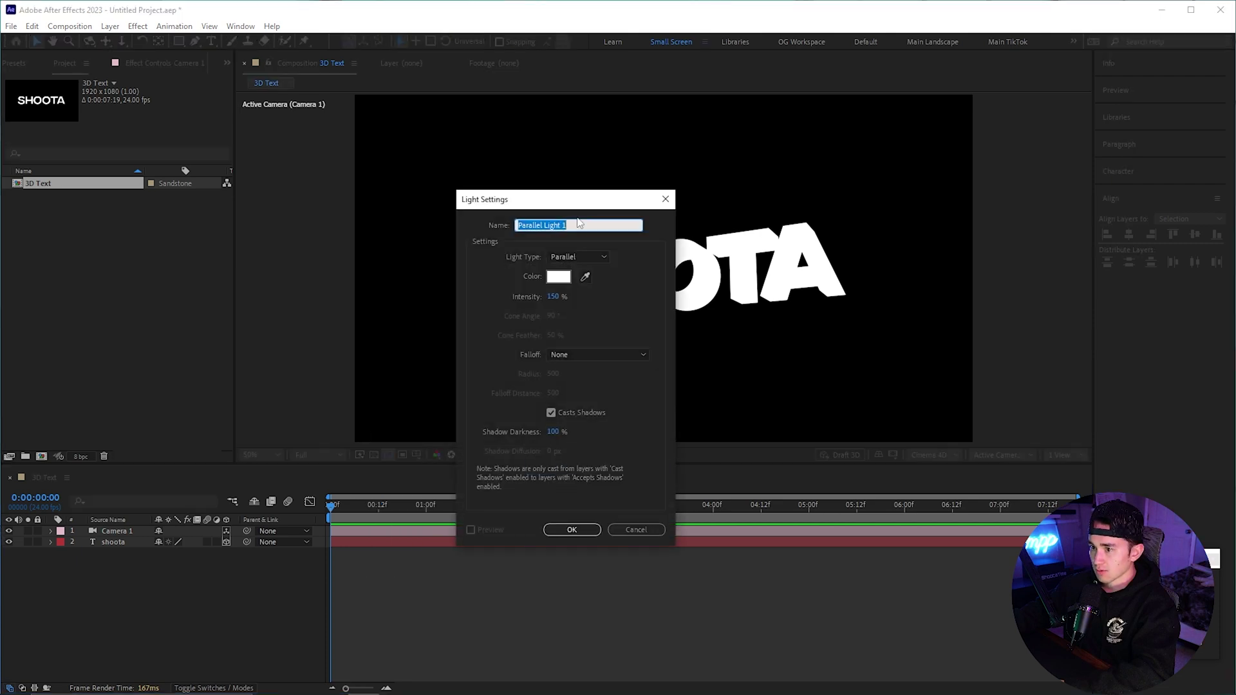
click(574, 253)
click(579, 269)
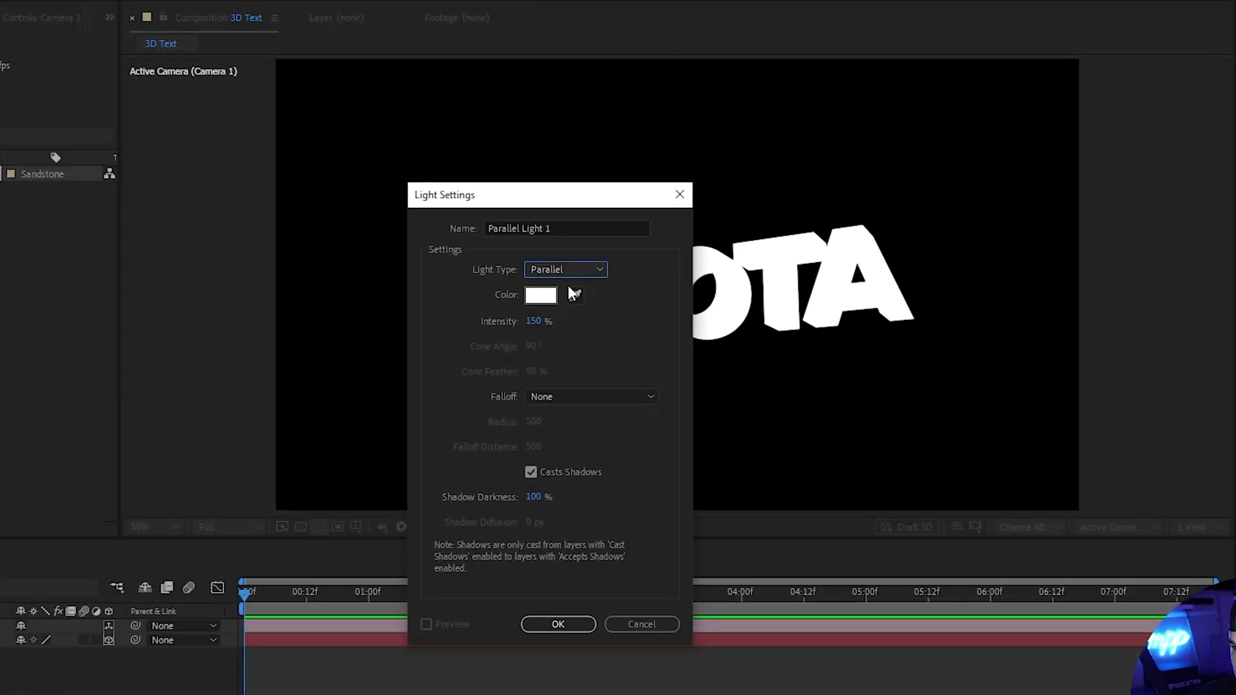
click(558, 624)
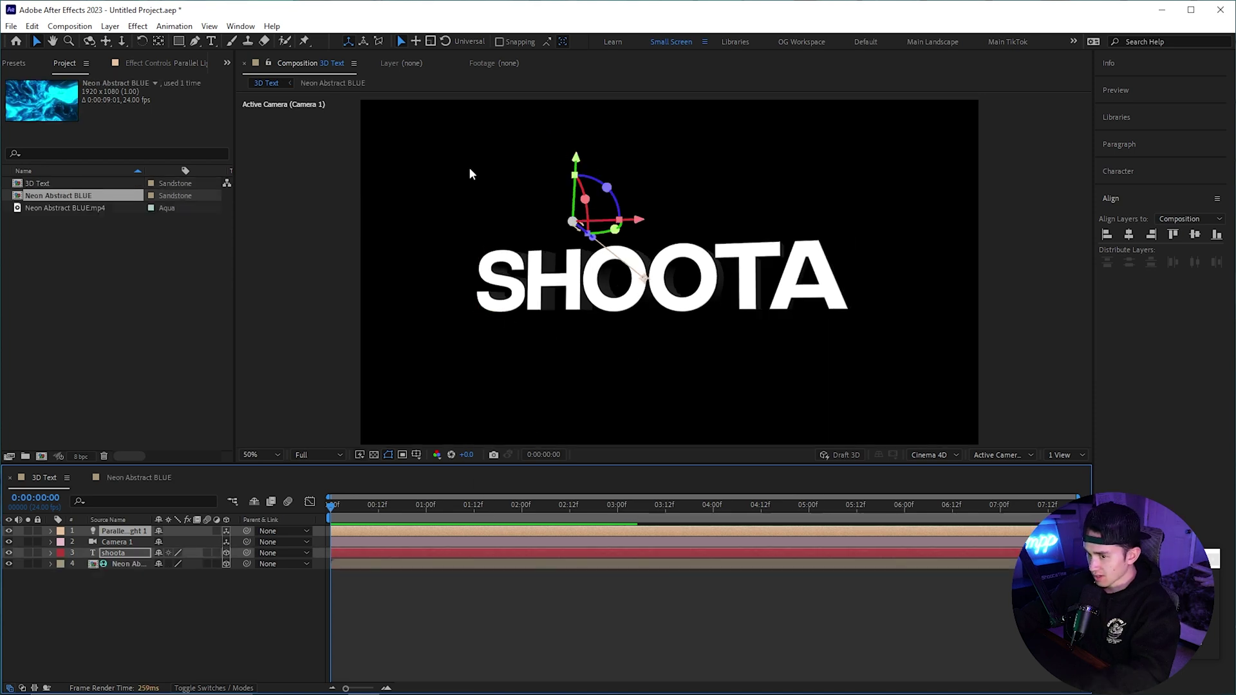
- In Top view at 25% zoom, move the light along X and aim its point of interest at the text
click(1000, 454)
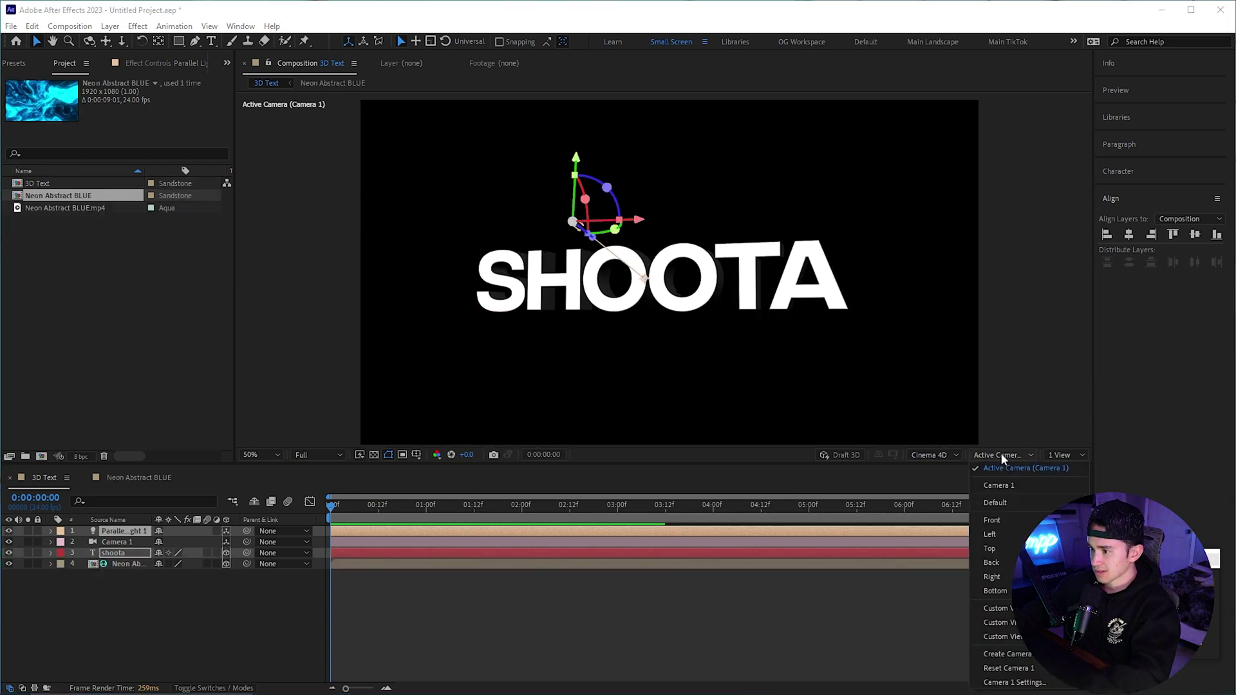
click(1007, 551)
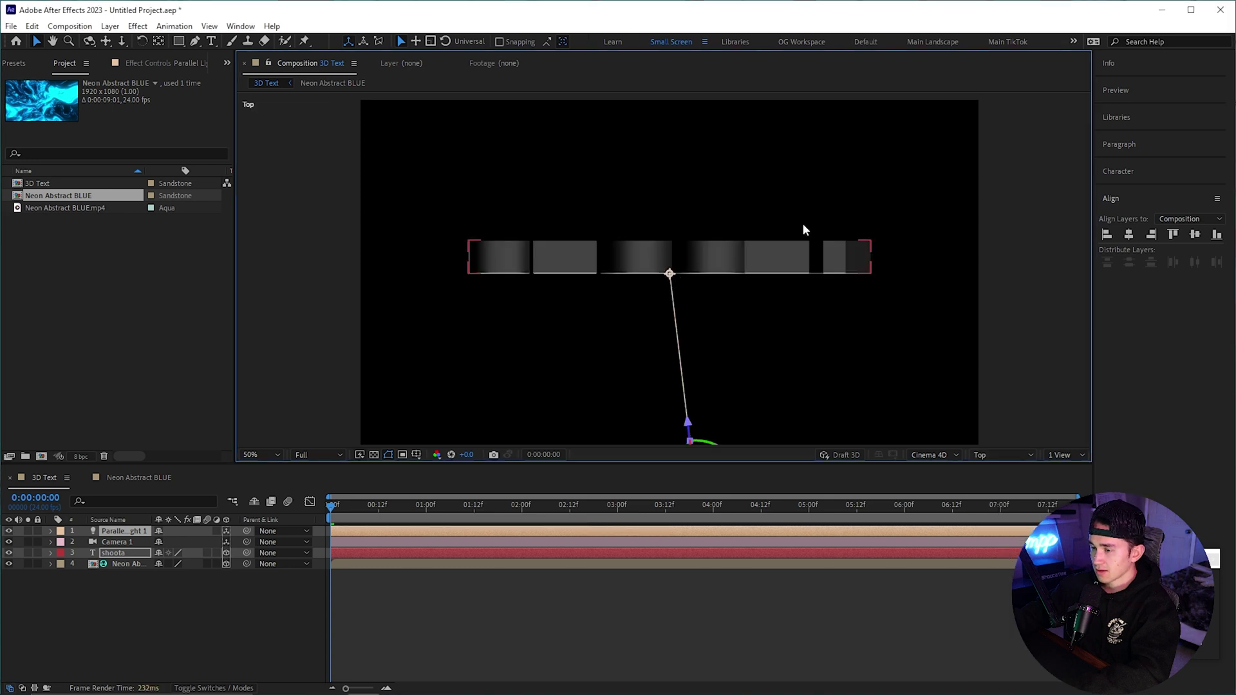
key(comma)
key(comma)
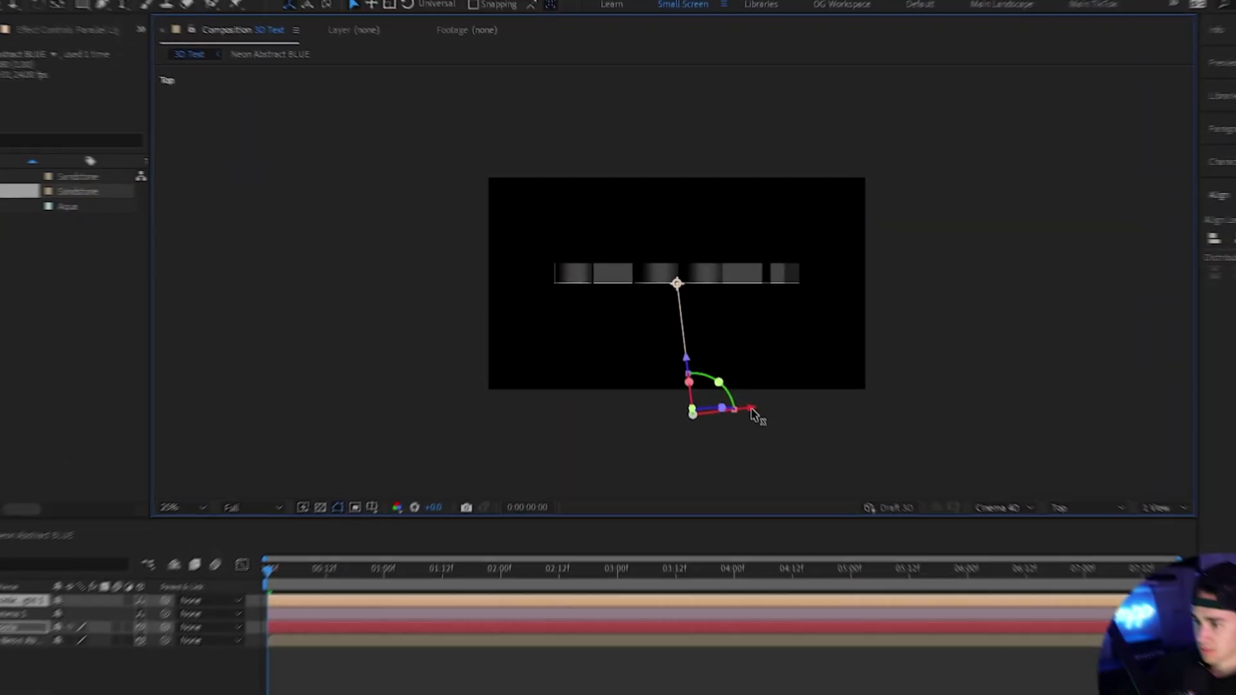
drag(727, 377, 830, 351)
drag(898, 397, 907, 394)
drag(820, 273, 729, 281)
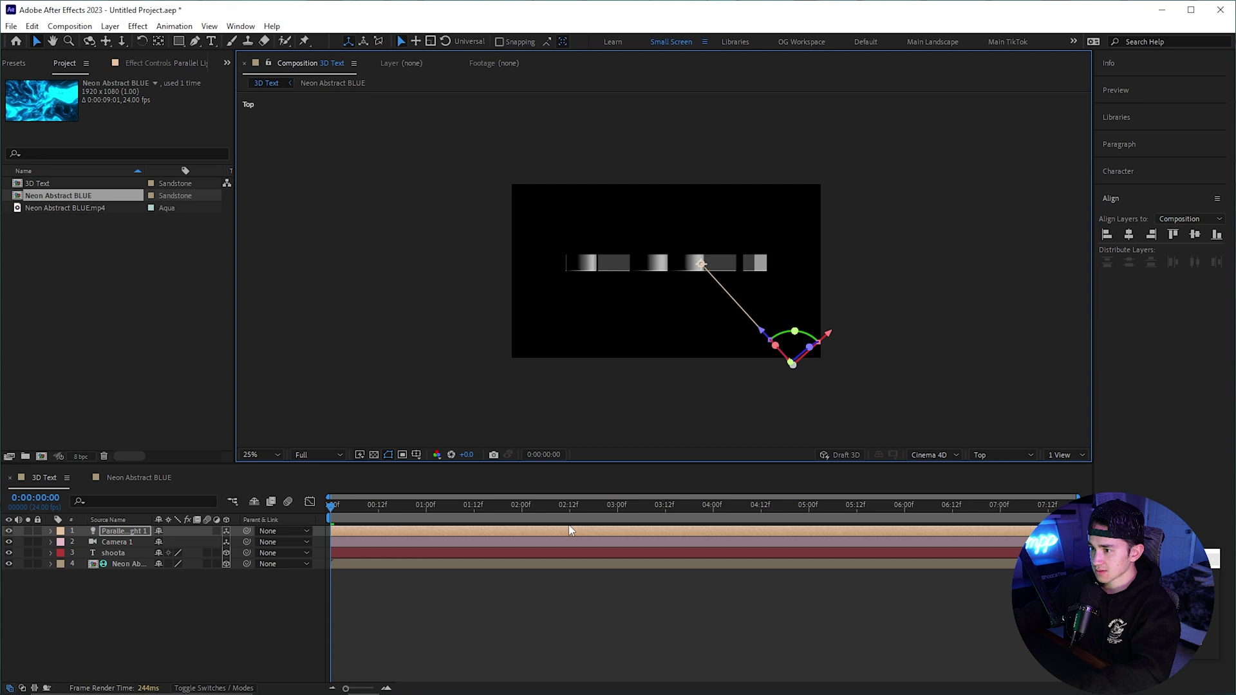
- Duplicate the light, move the copy 383.8 units left, and aim it at the text's middle
click(569, 530)
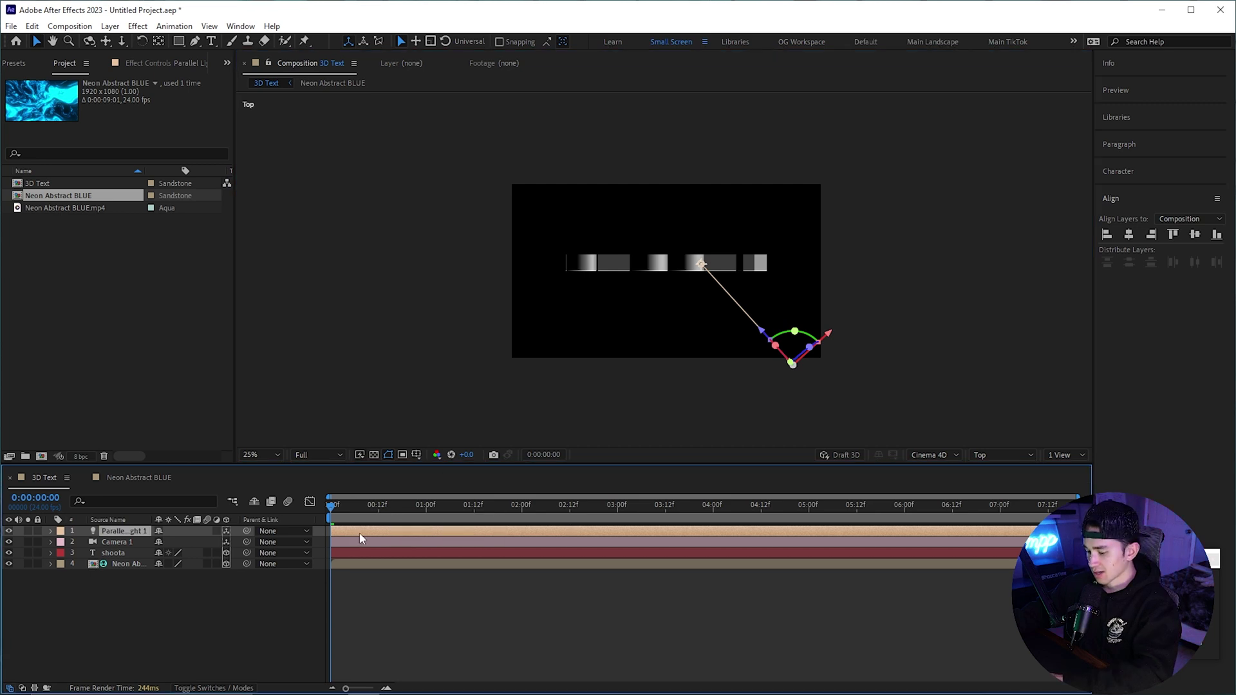
key(ctrl+d)
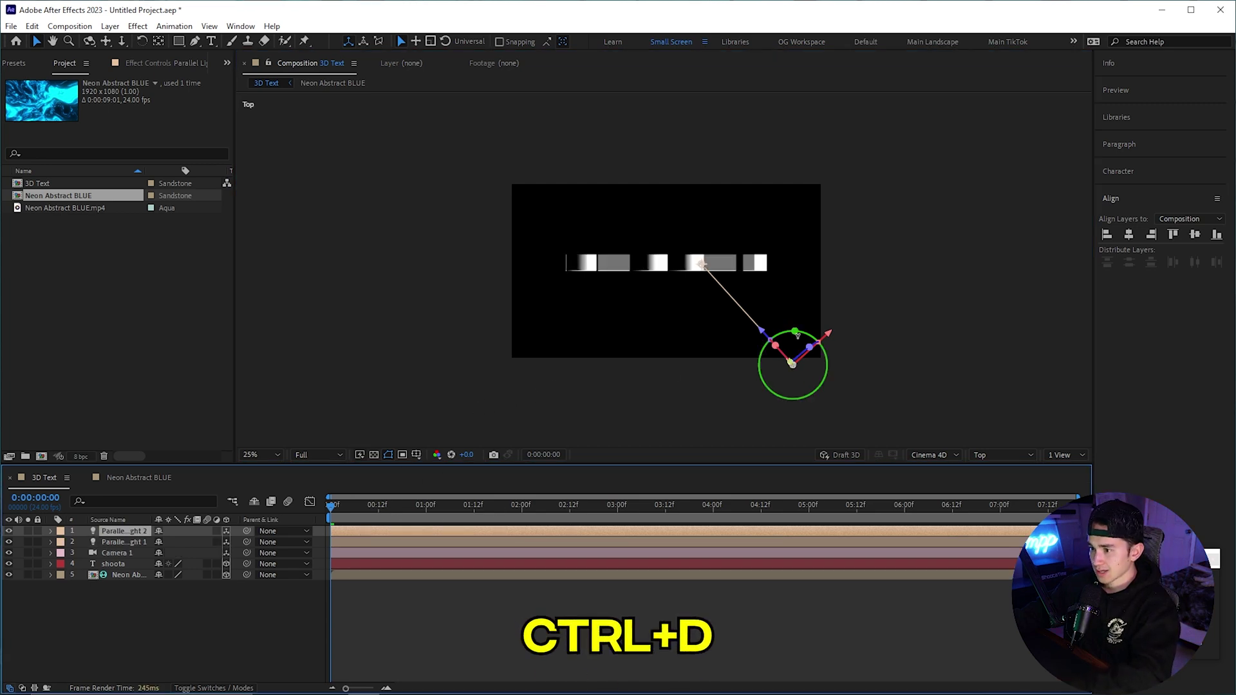
drag(840, 365, 546, 364)
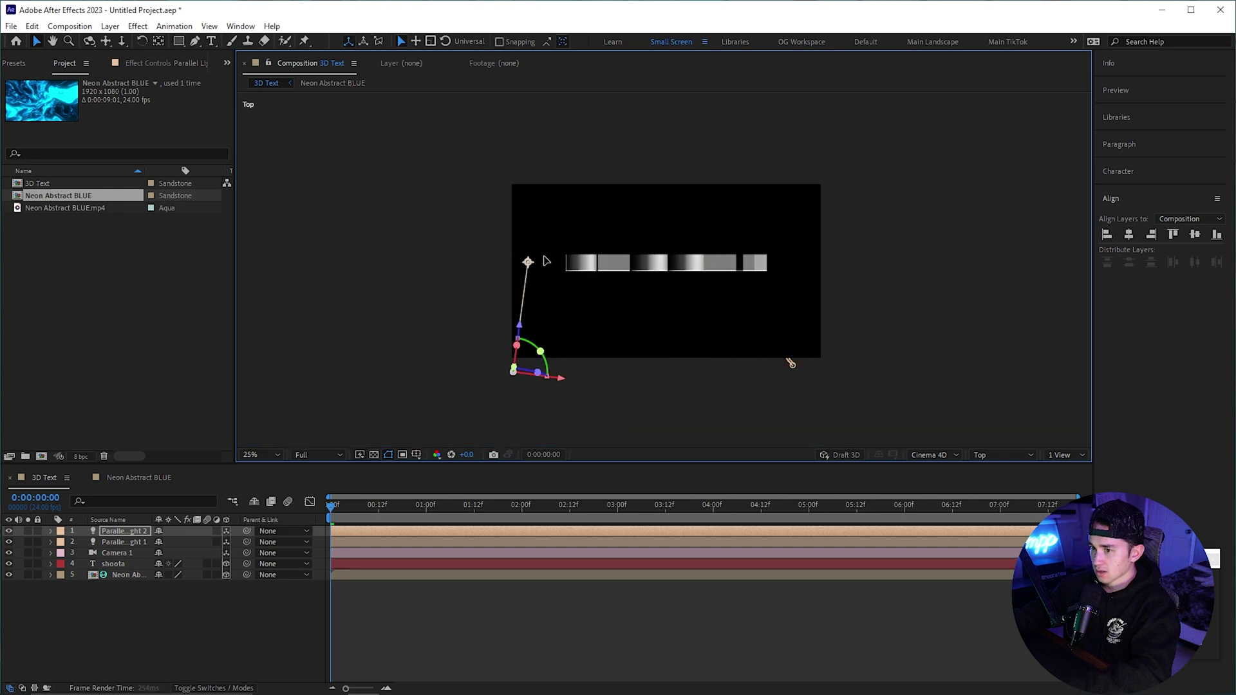
drag(528, 261, 630, 266)
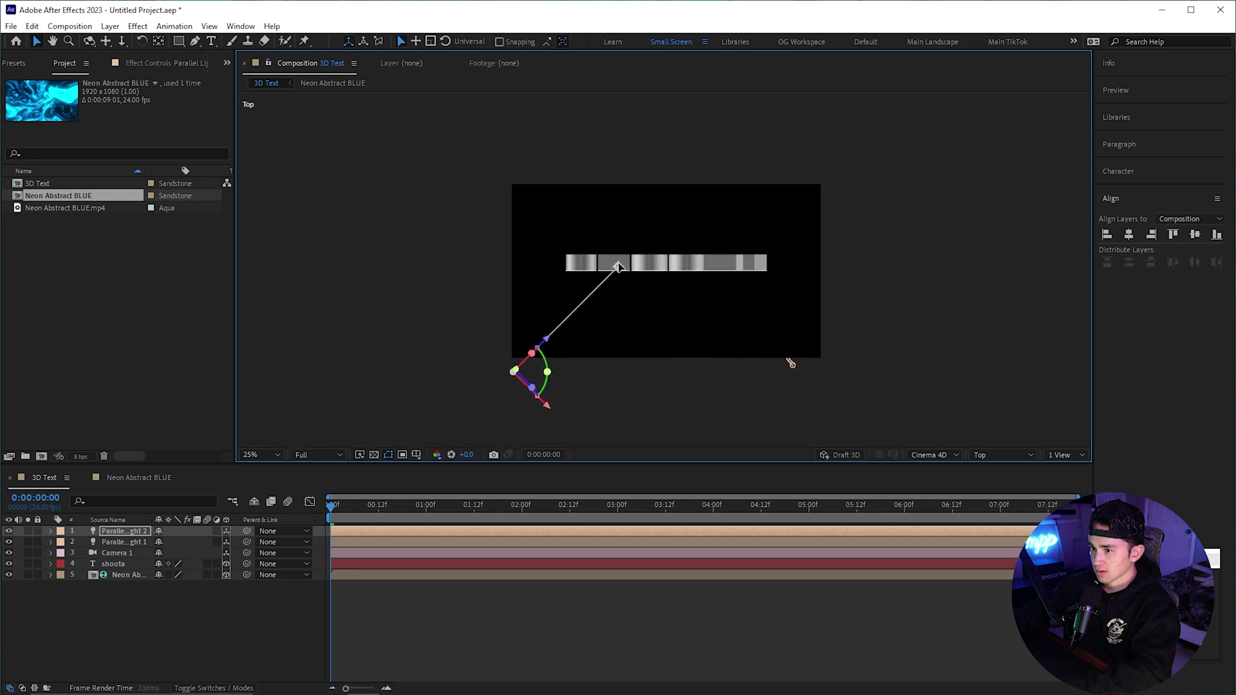
- Select both parallel lights and switch the viewer back to Active Camera
shift+click(314, 540)
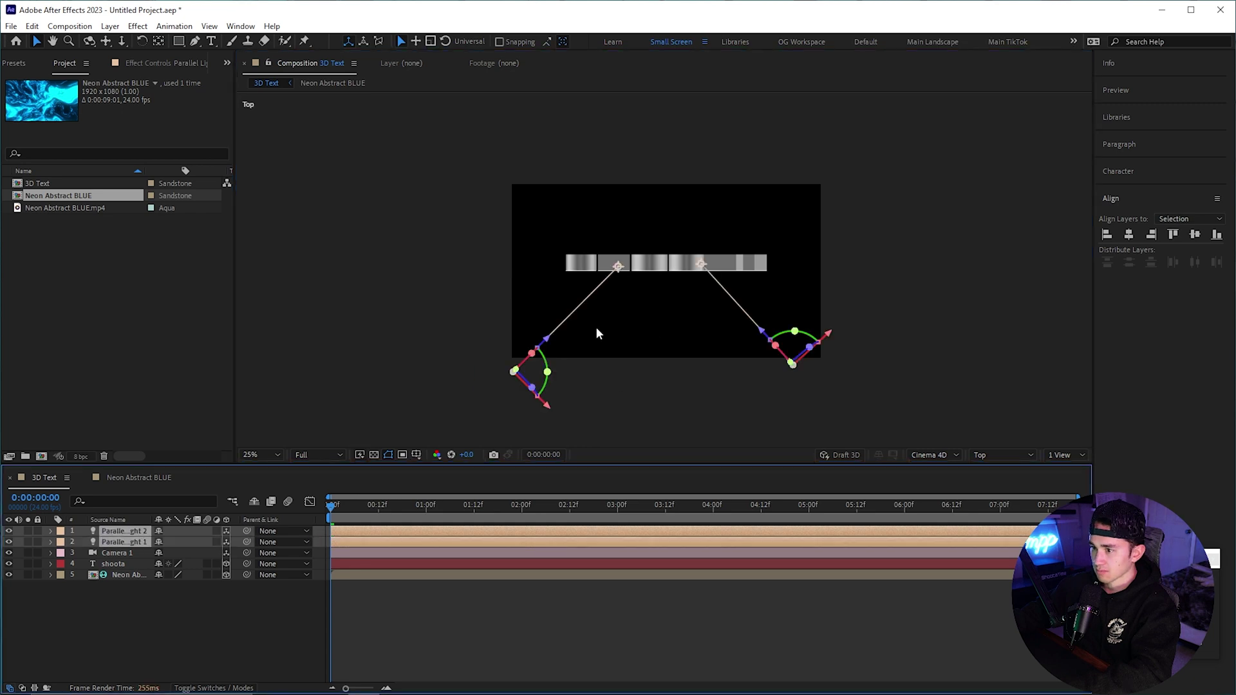
click(618, 267)
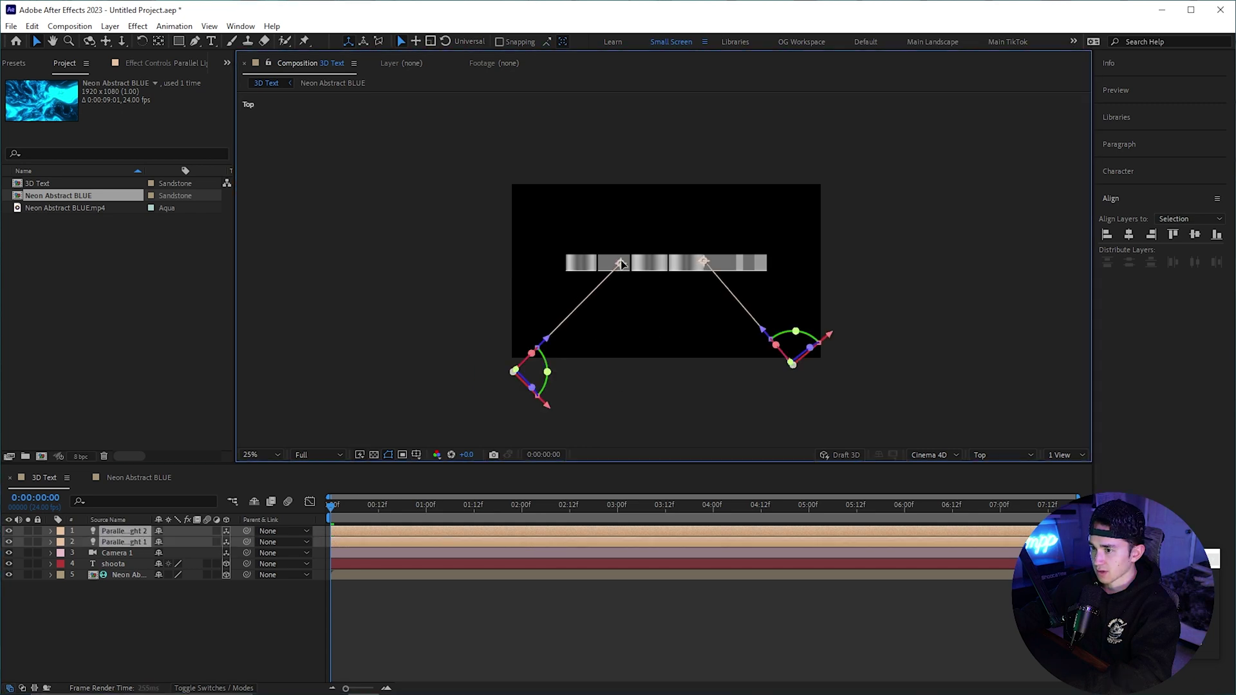
click(989, 455)
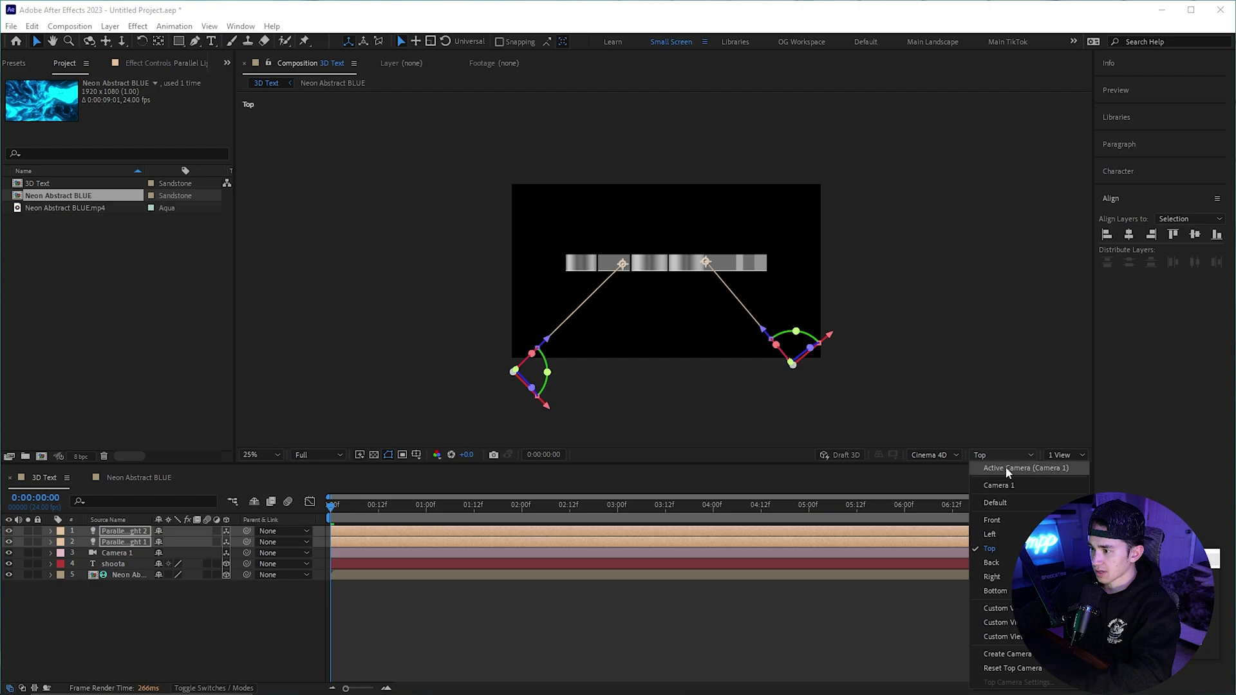
click(1006, 468)
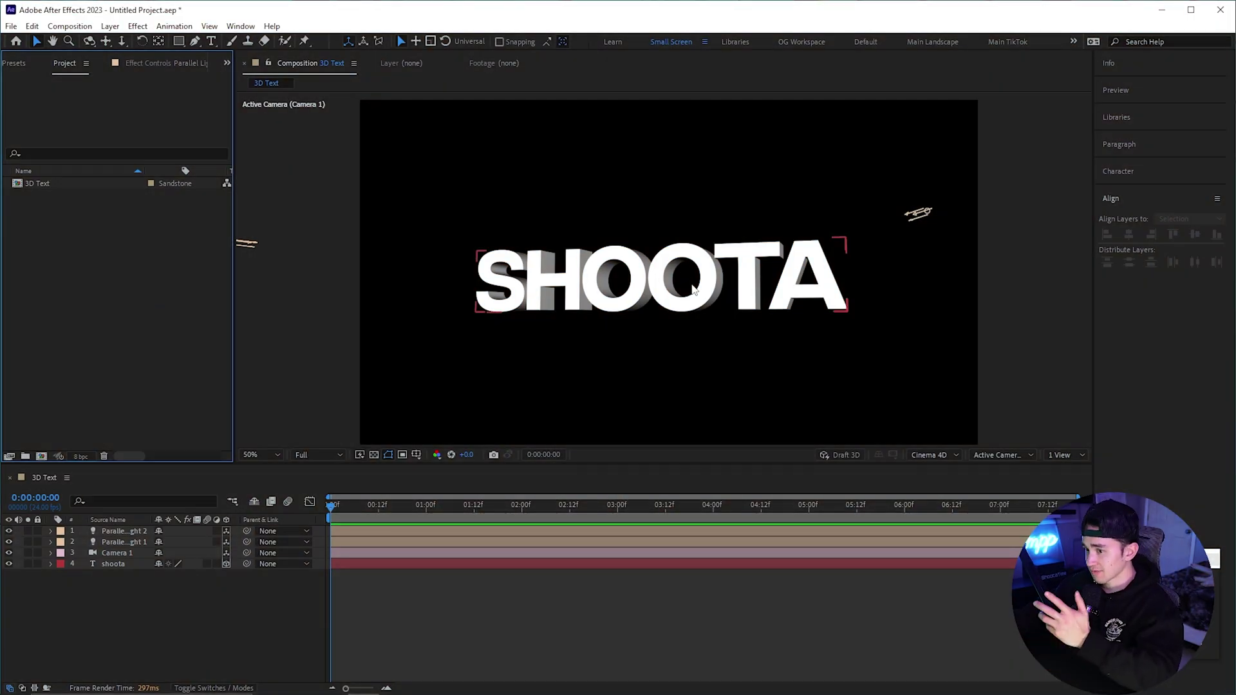
- Import very nice blue.jpg via Import > File and drag it onto New Composition
right_click(78, 258)
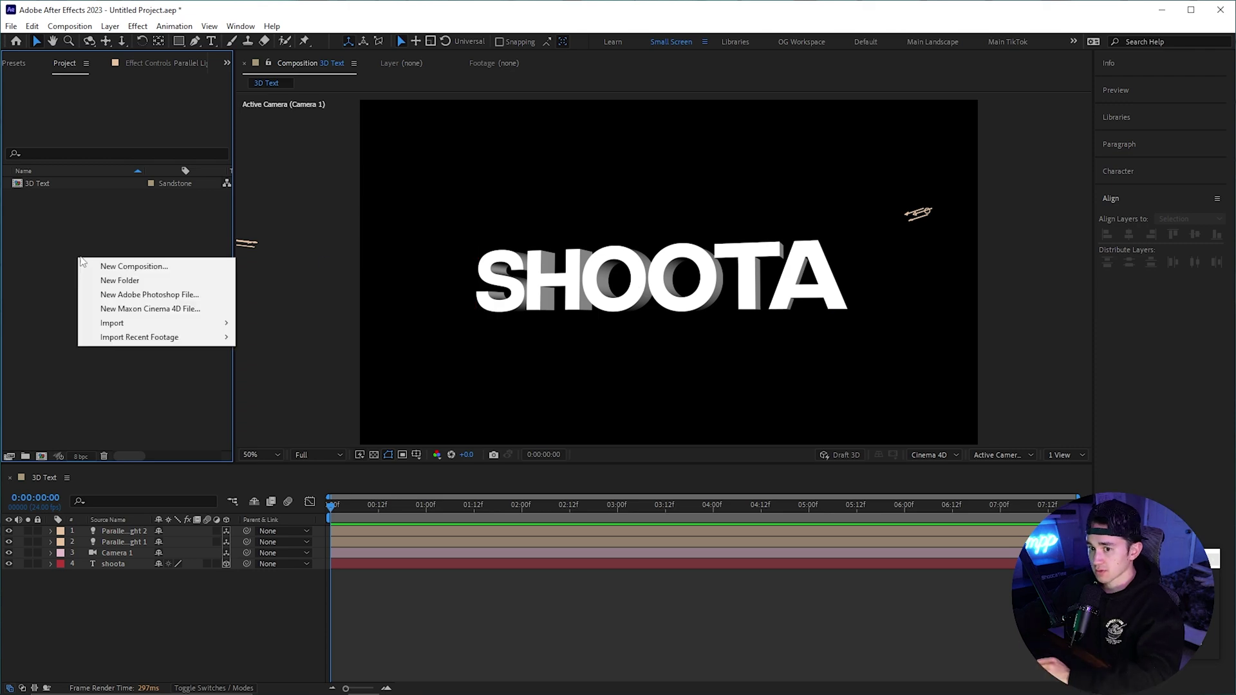
mouse_move(123, 325)
click(276, 324)
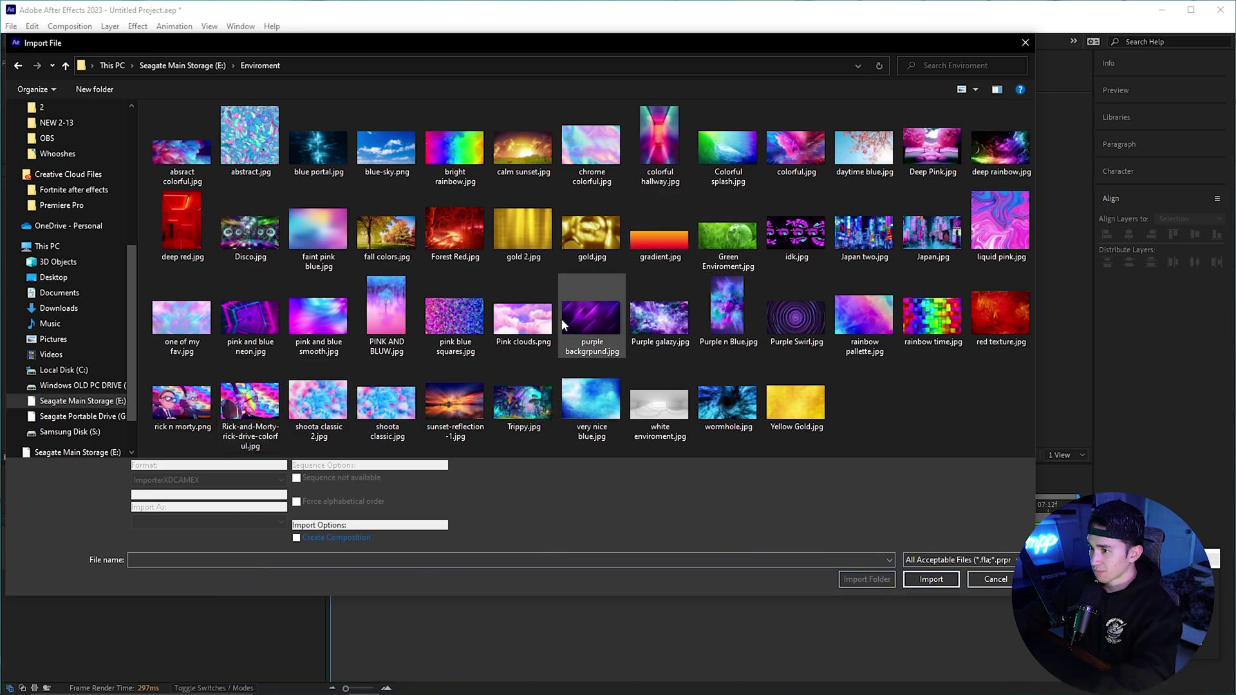
click(593, 405)
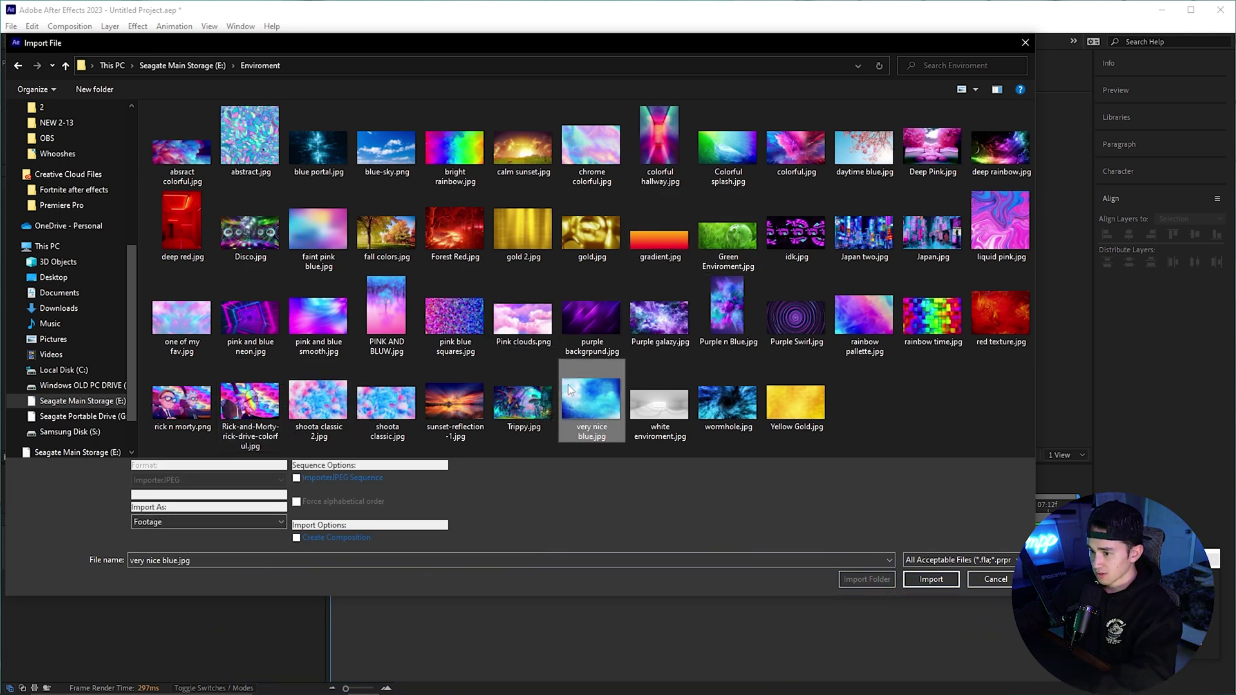
click(927, 583)
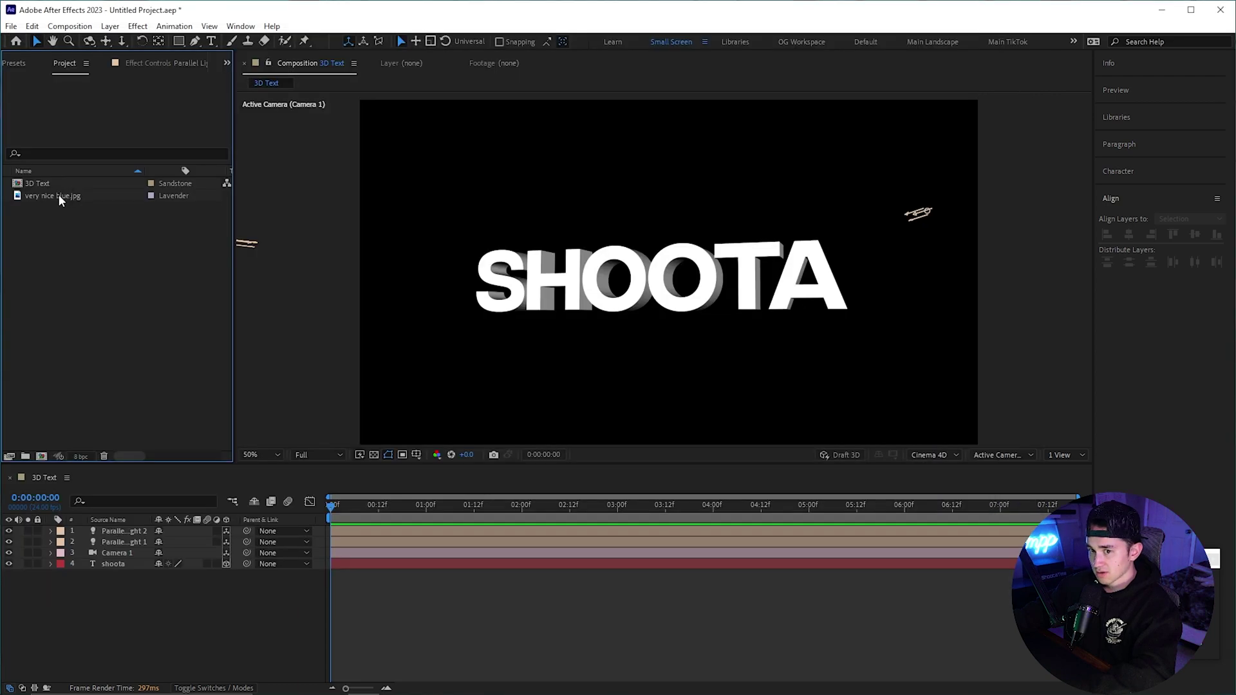
drag(59, 195, 55, 447)
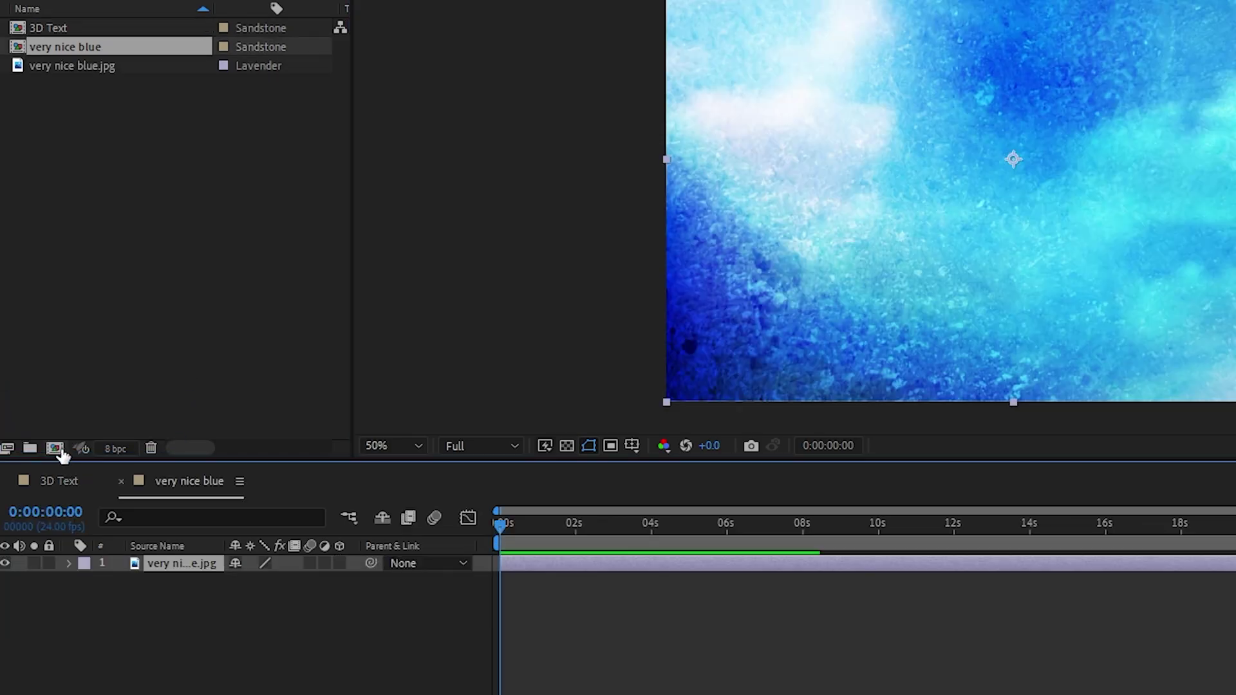
- Drag the very nice blue comp into the 3D Text timeline and make it an Environment Layer
click(71, 482)
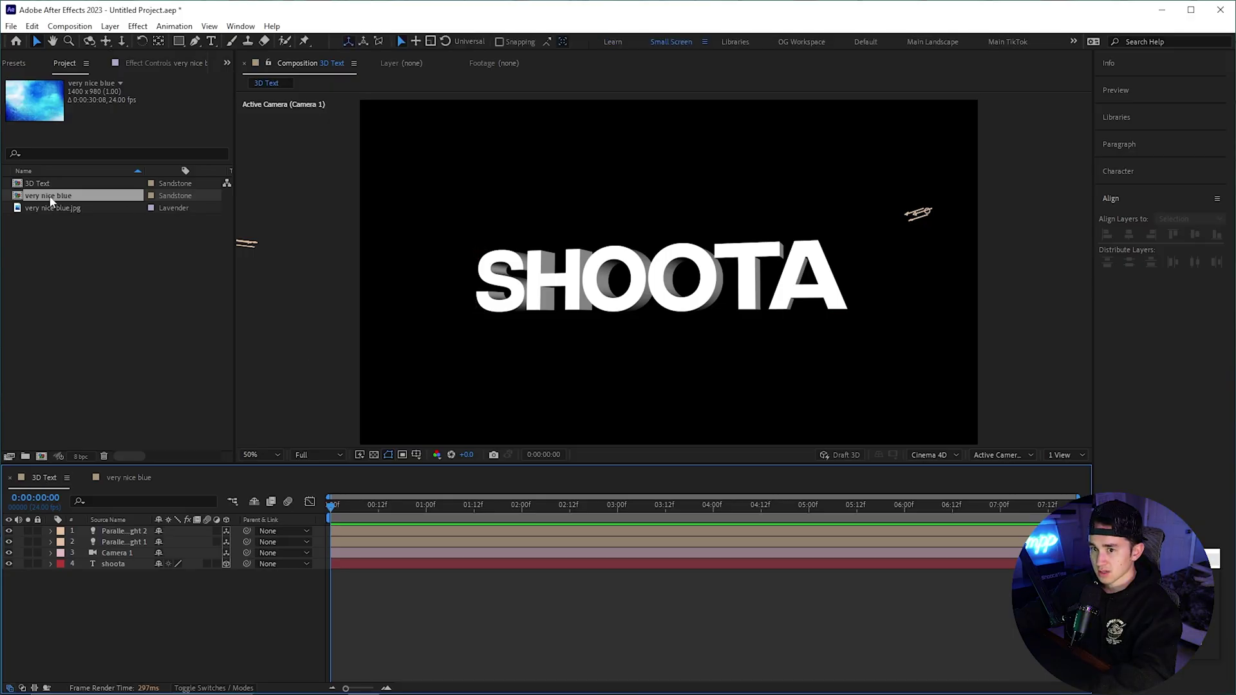
drag(45, 198, 329, 574)
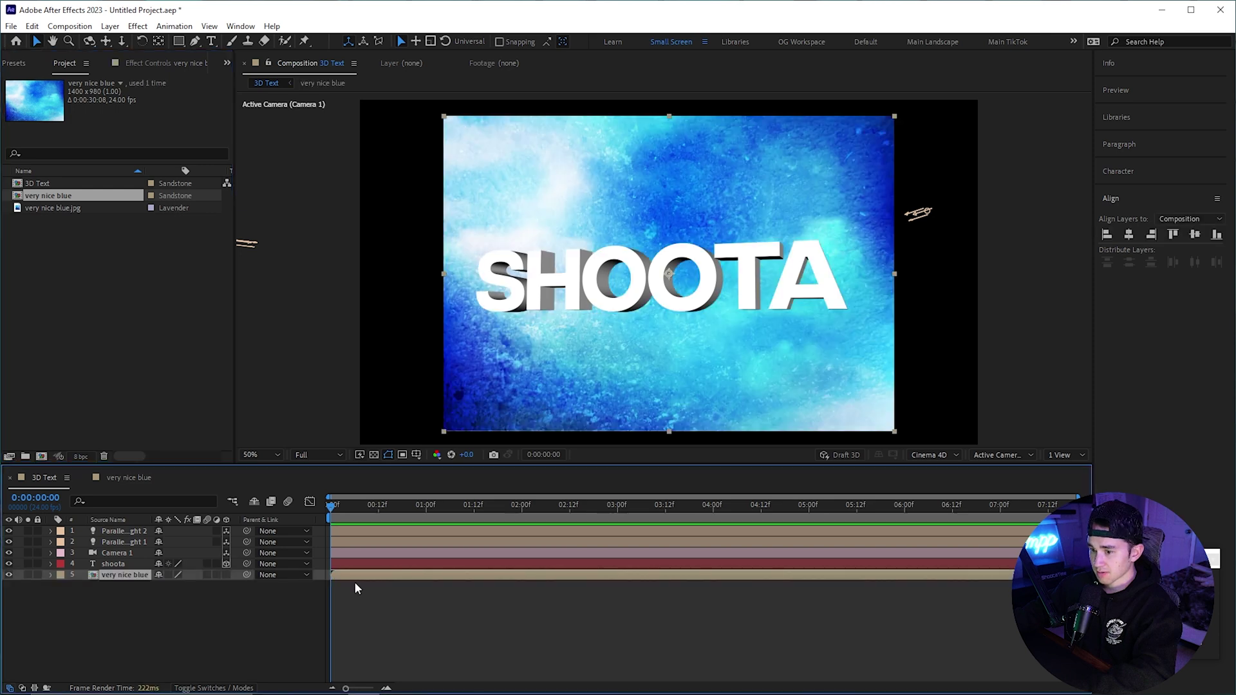
right_click(345, 577)
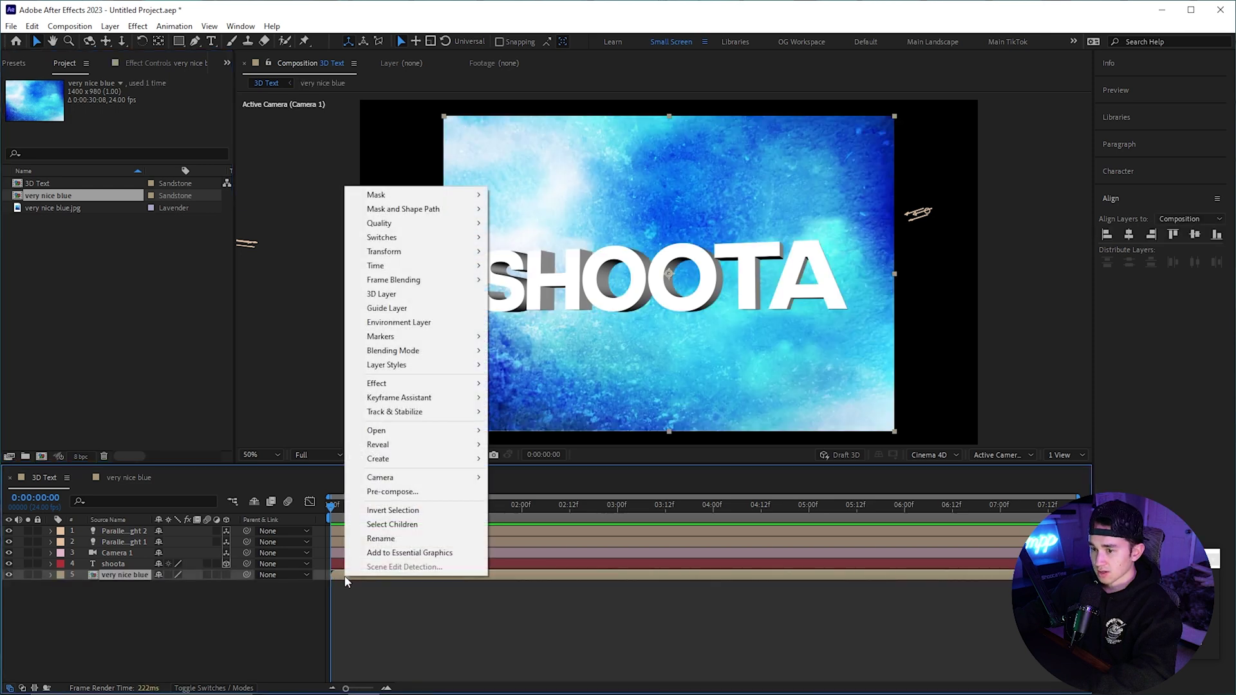
click(399, 324)
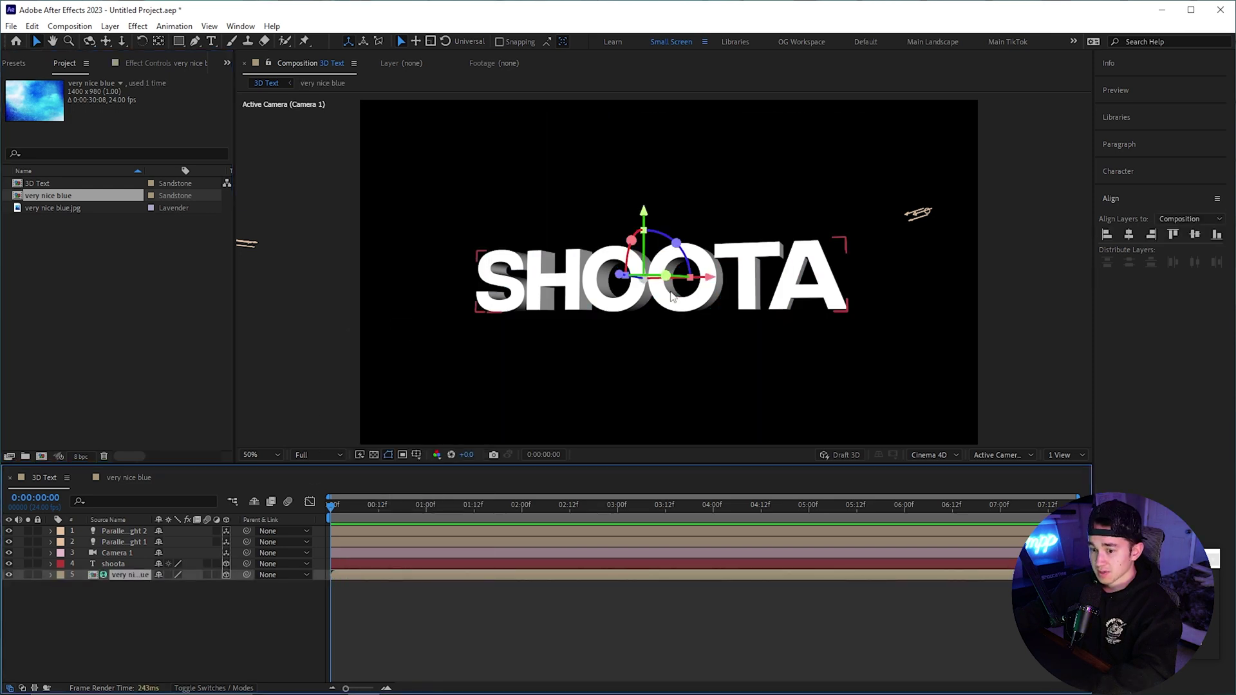
- In shoota's Material Options, raise Reflection Intensity to 100% and Specular Shininess to 51%
click(51, 564)
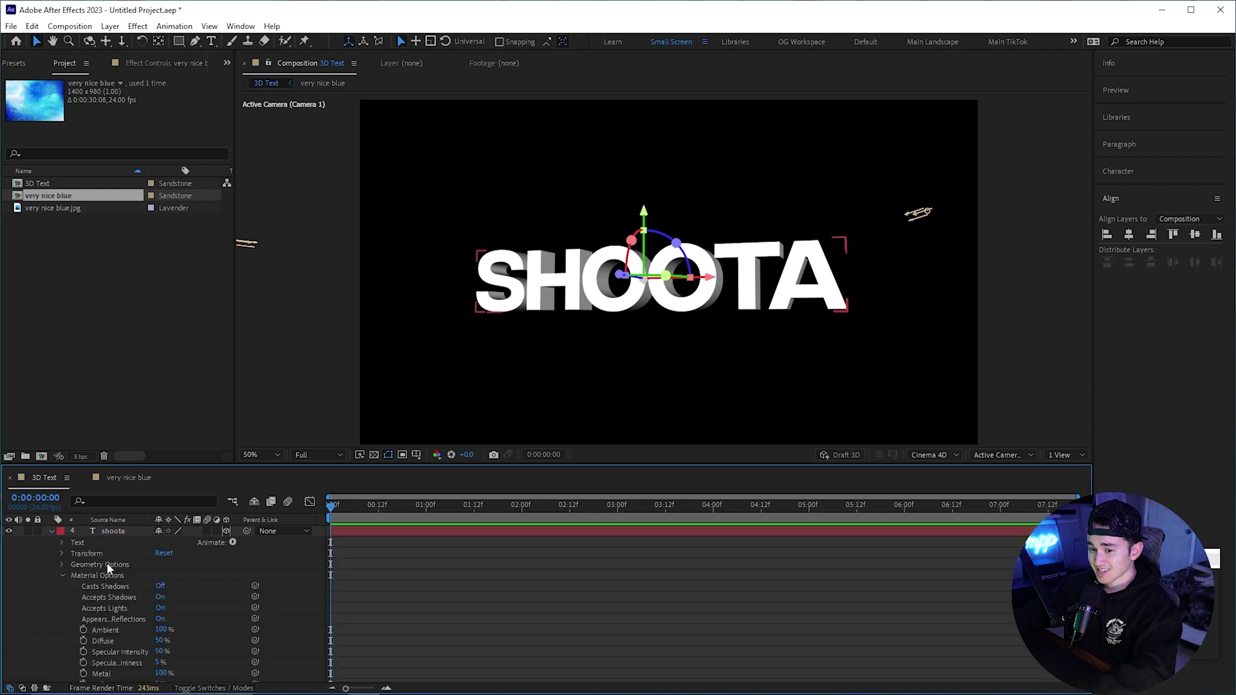
click(62, 576)
click(62, 608)
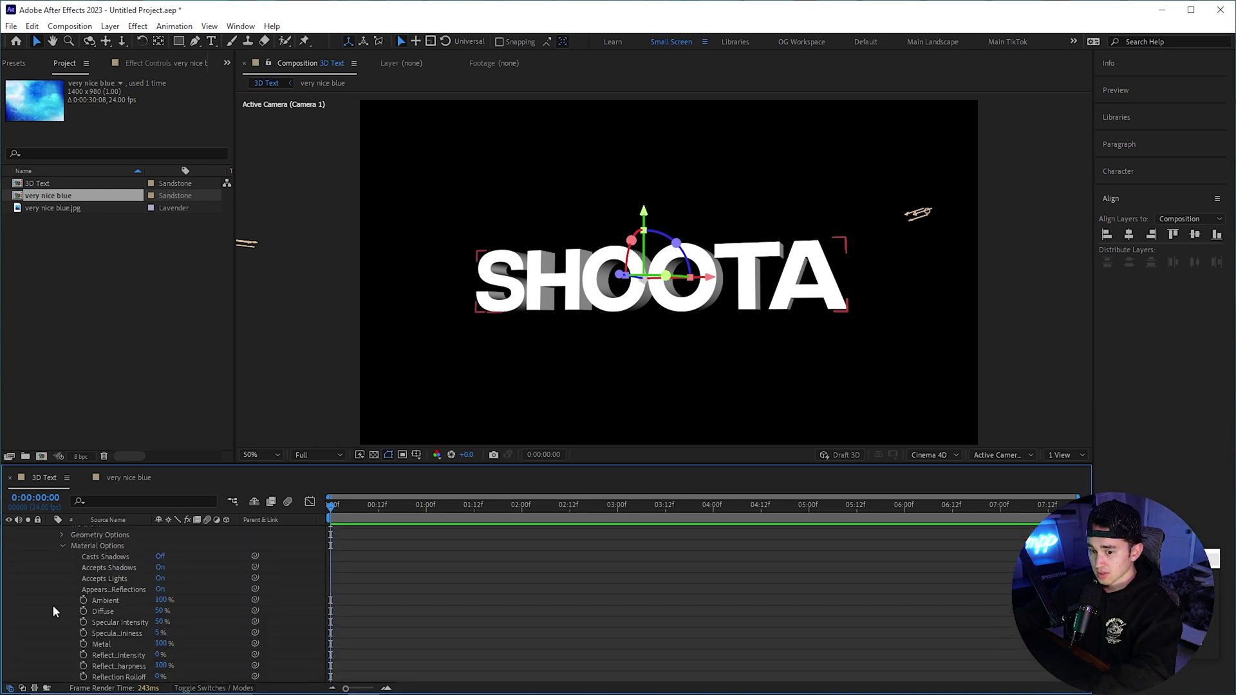
scroll(60, 653, down, 1)
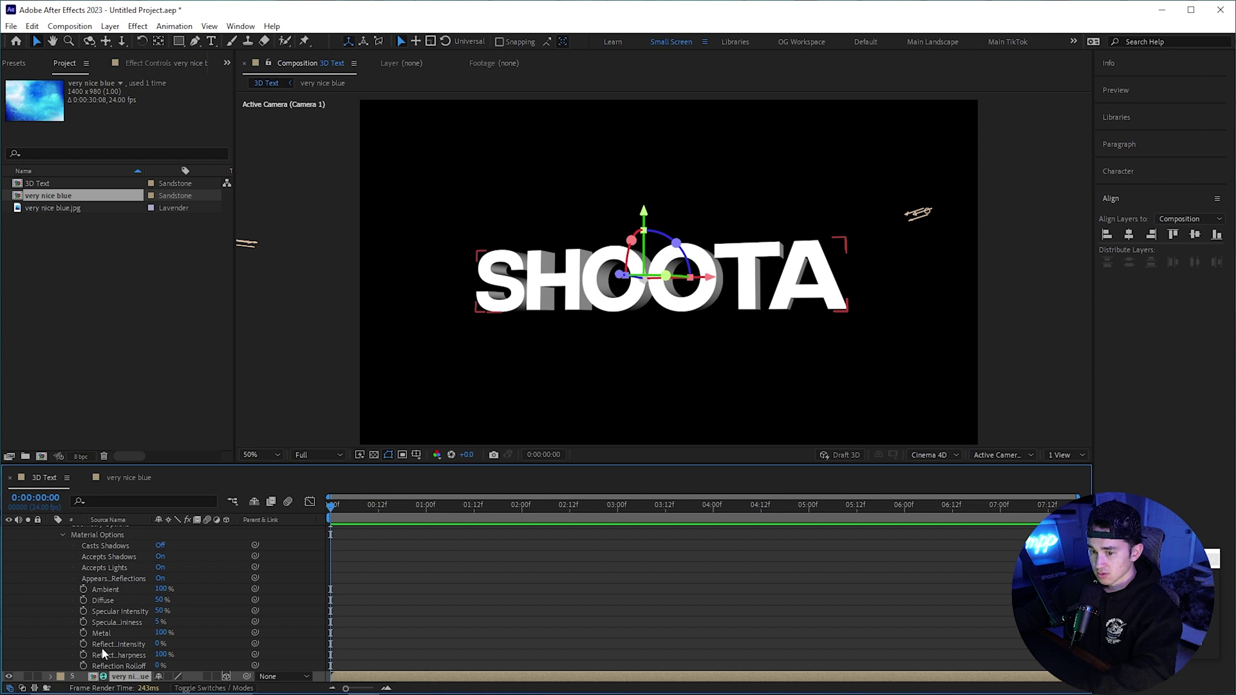
drag(158, 644, 241, 644)
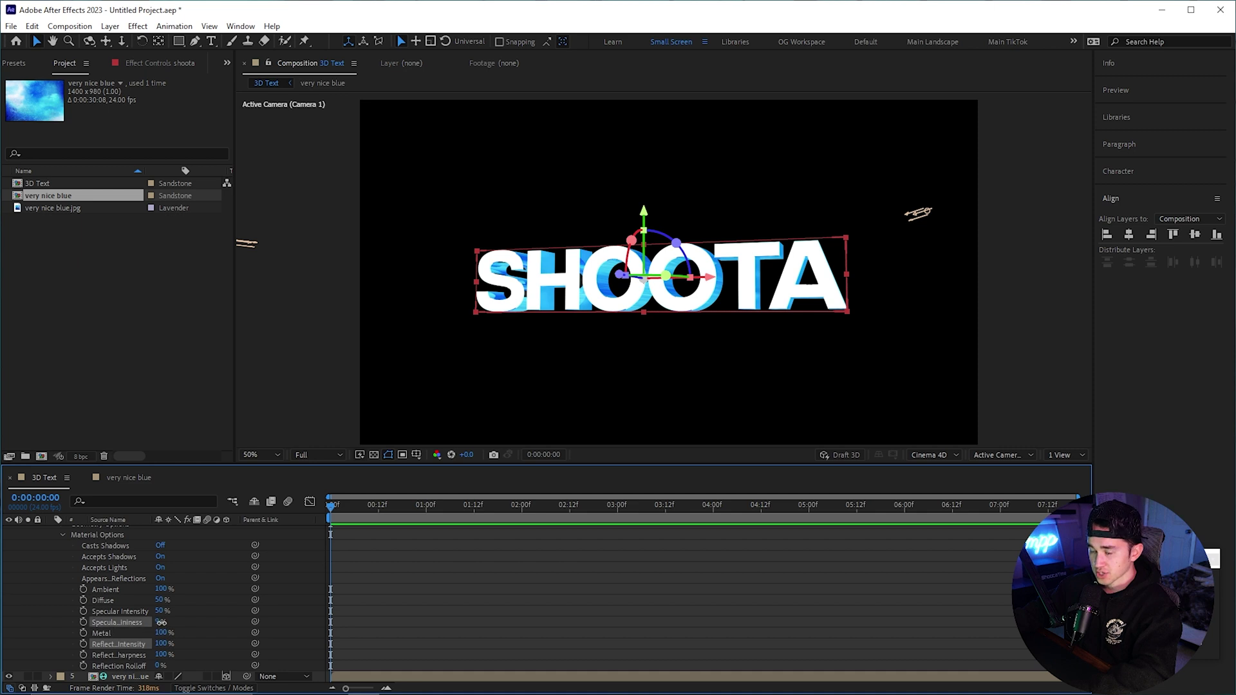
drag(173, 623, 190, 620)
key(u)
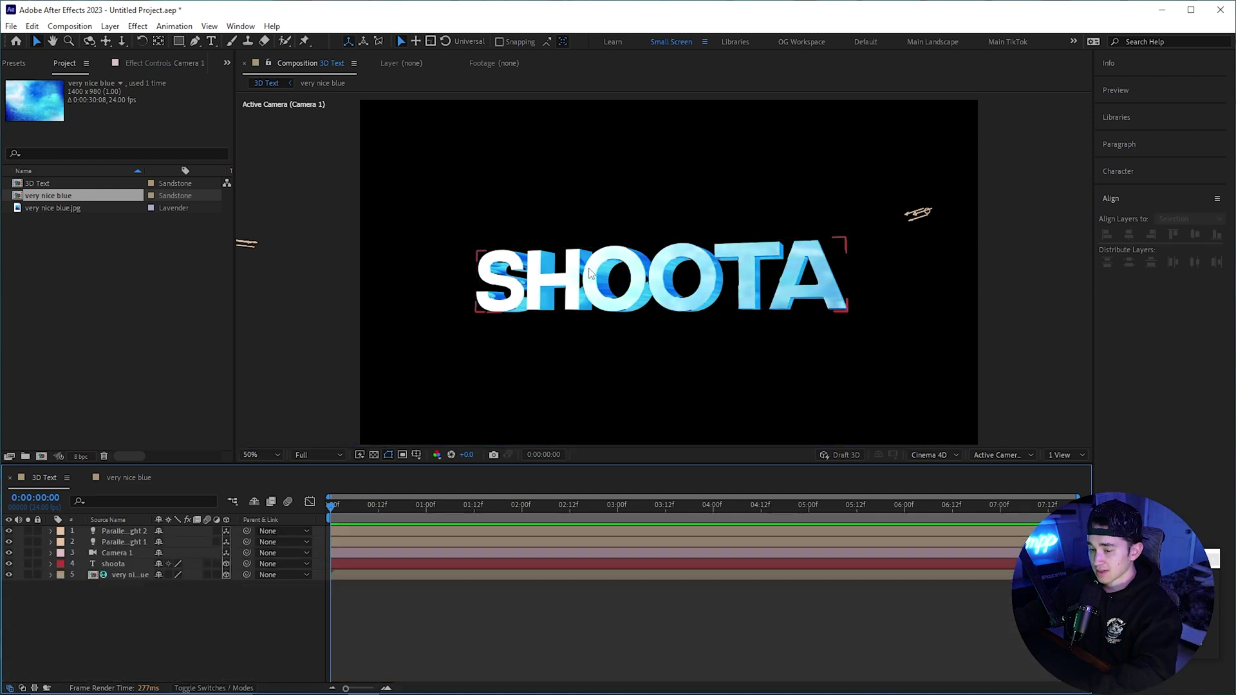
- Keyframe Camera 1's Point of Interest and Position at frame 0 with a tilted close-up of the text
click(361, 554)
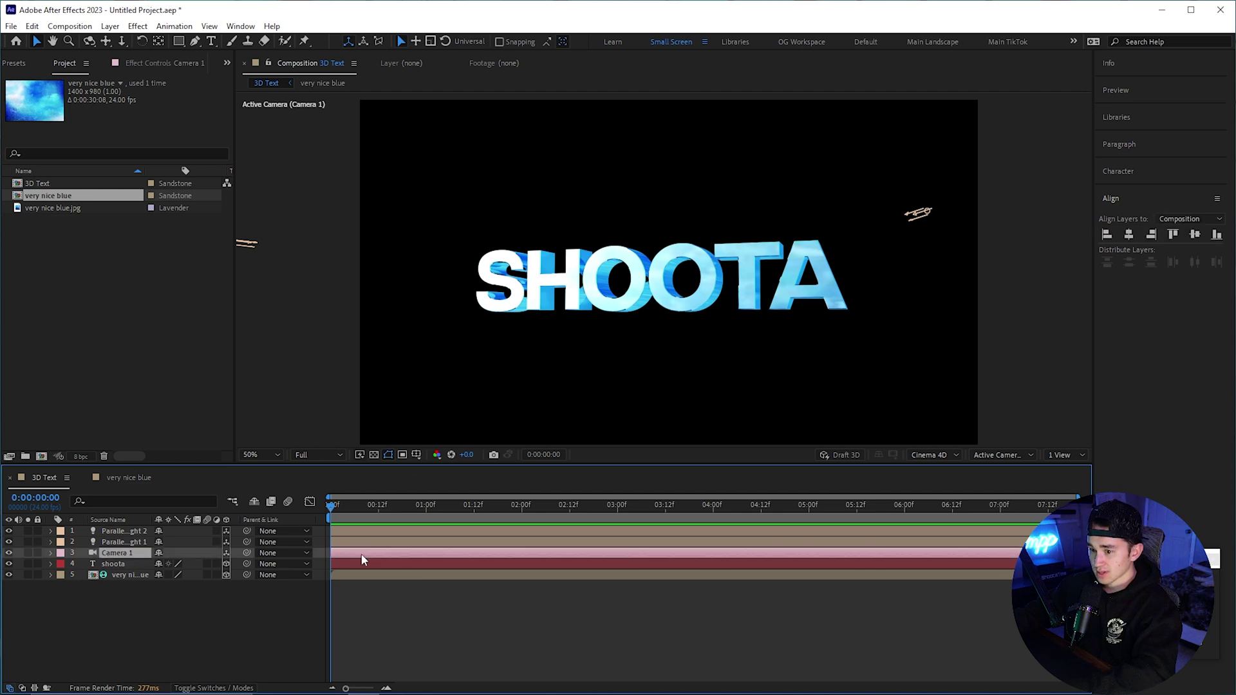
click(51, 553)
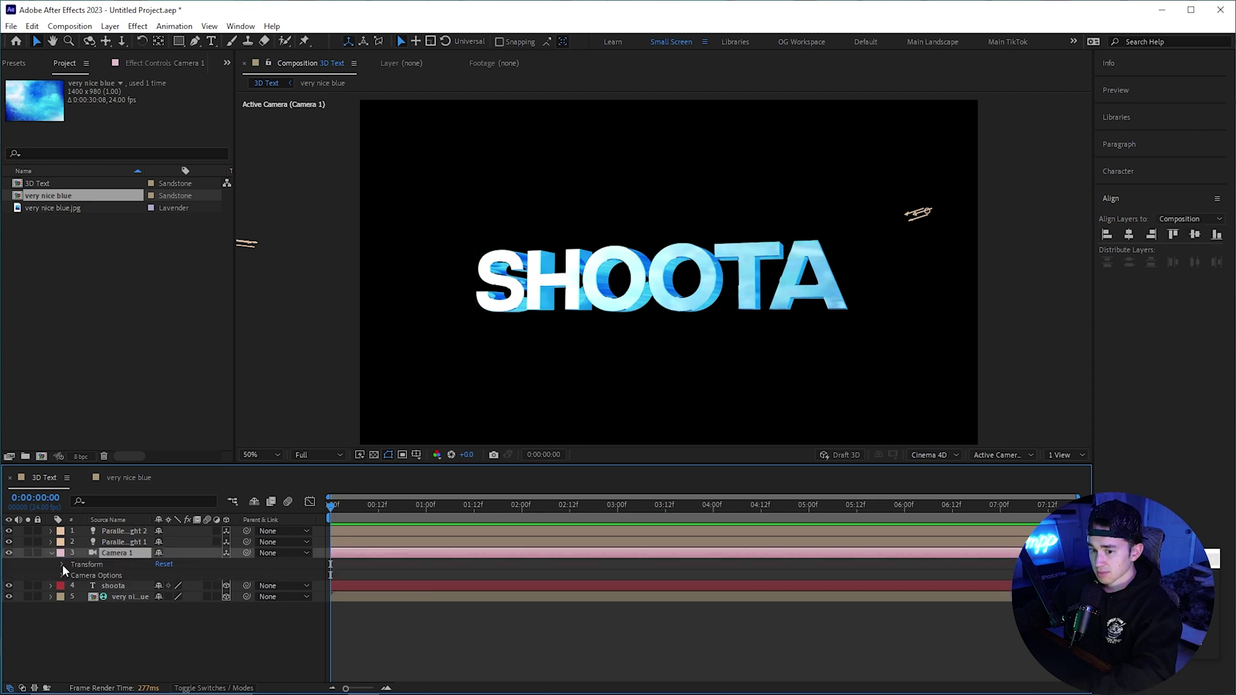
click(62, 564)
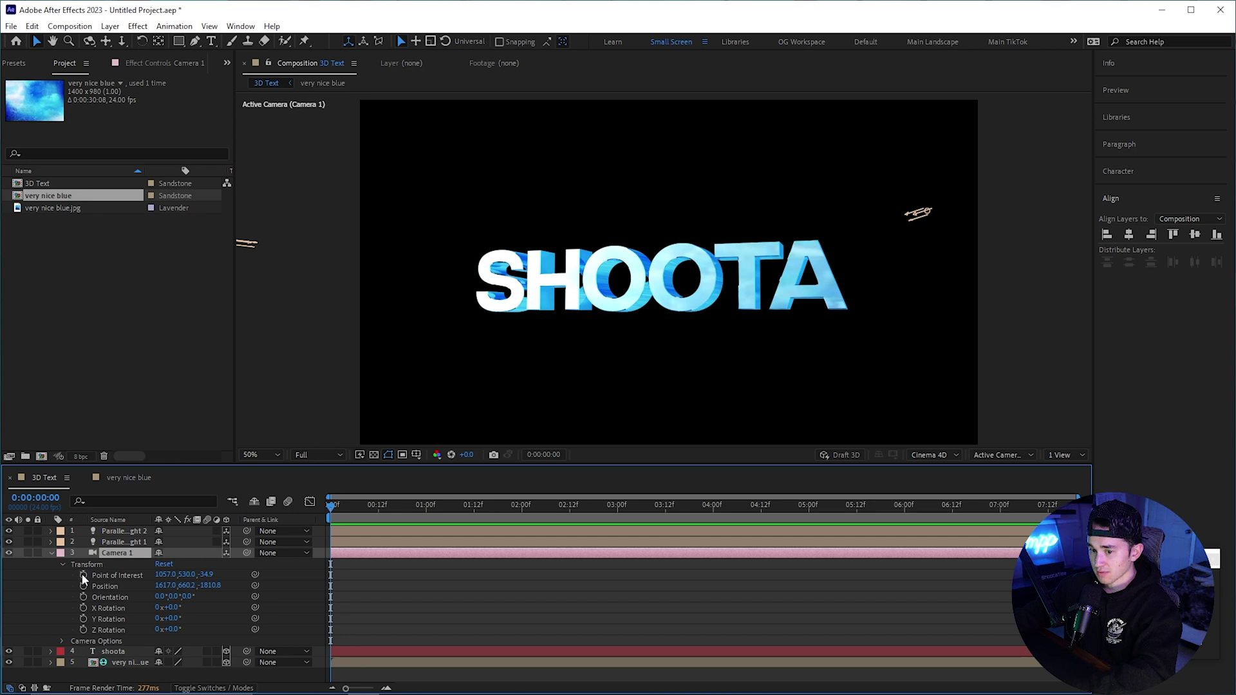
click(83, 575)
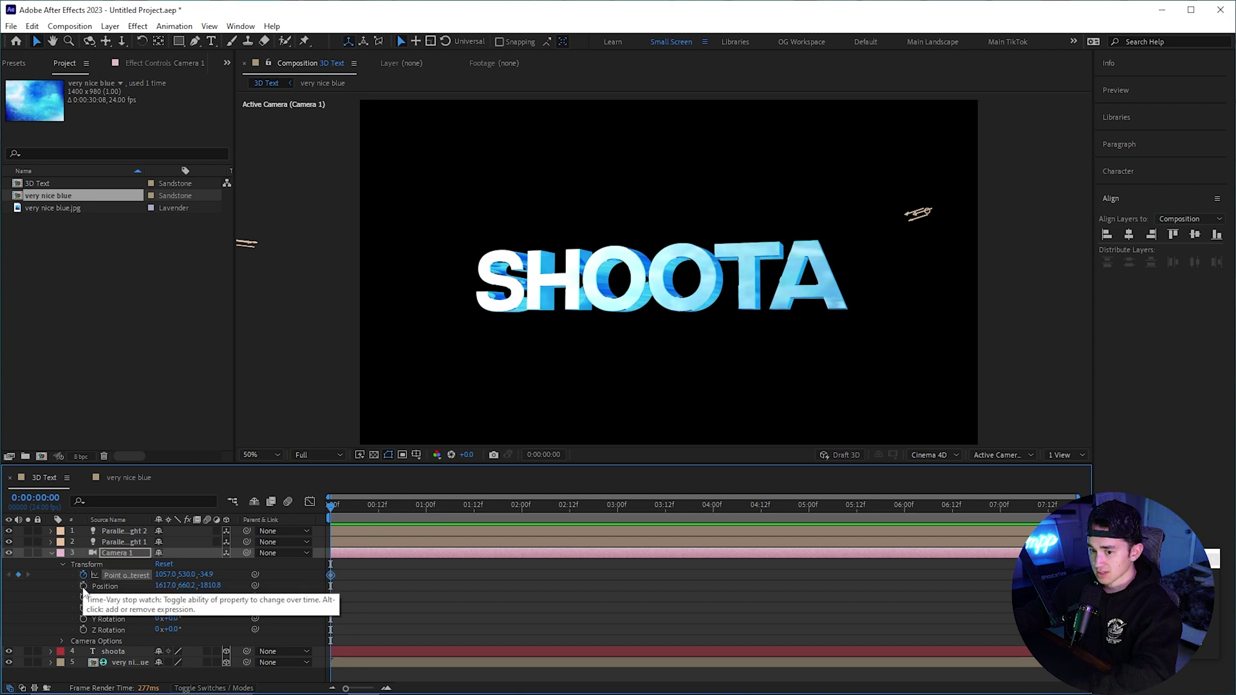
click(83, 586)
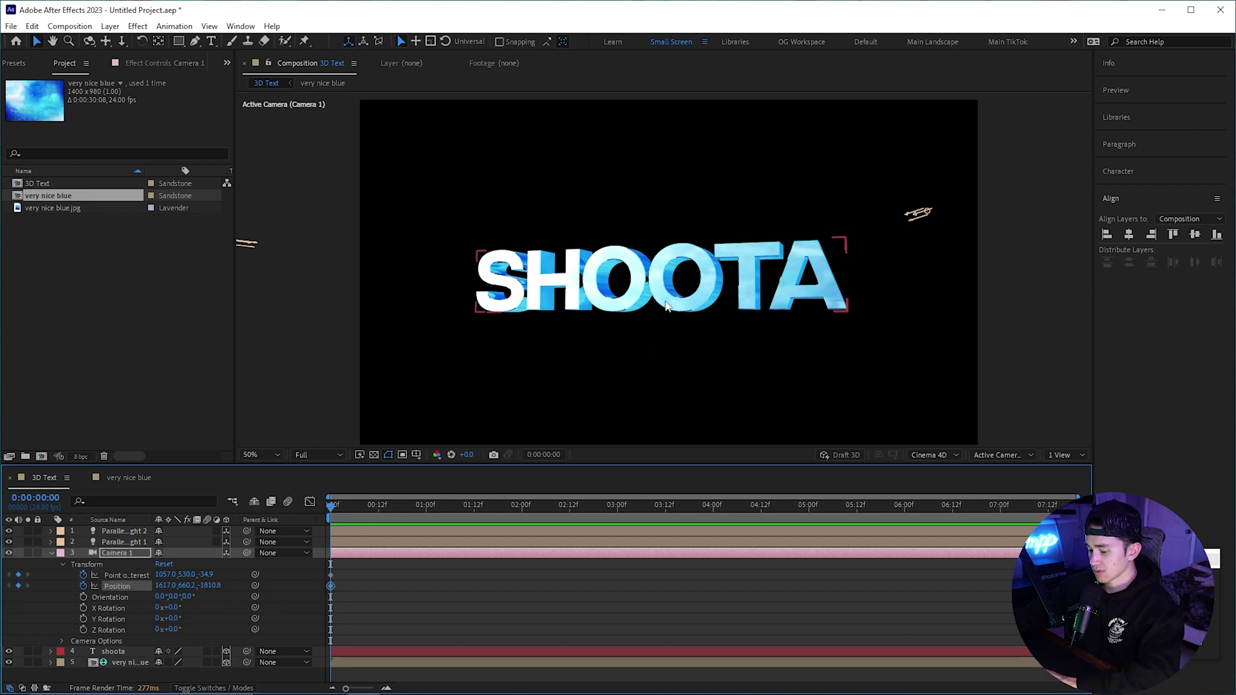
key(c)
drag(663, 269, 642, 387)
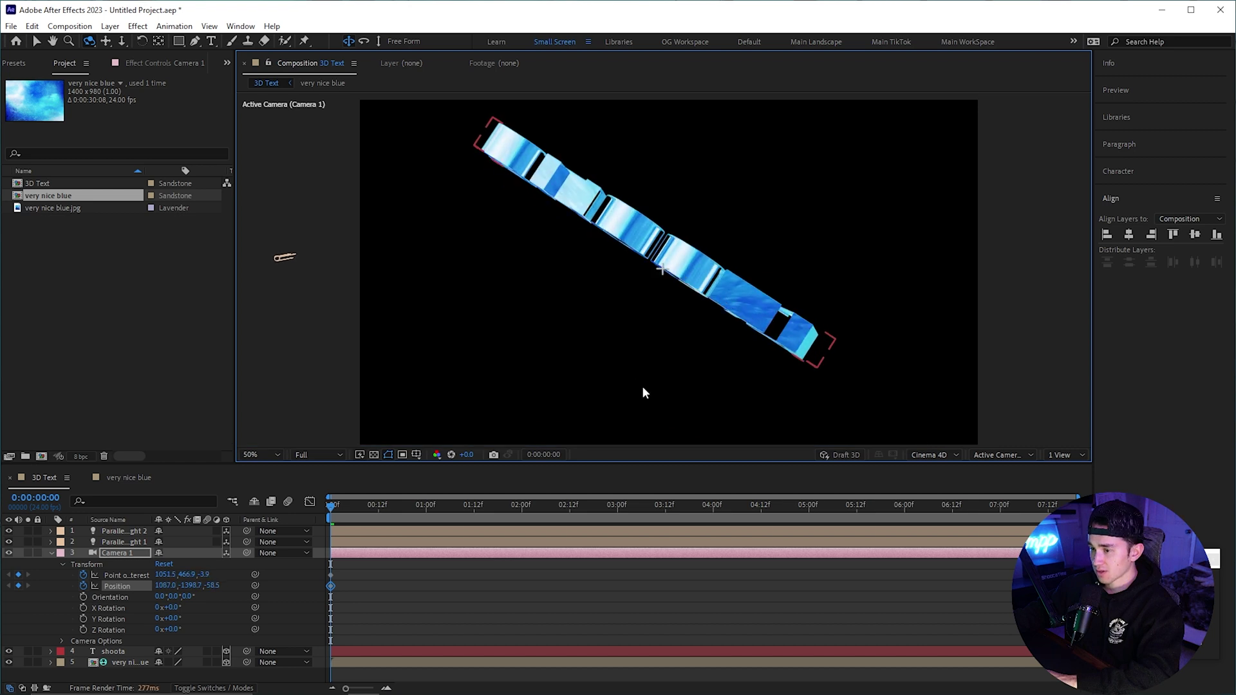
key(v)
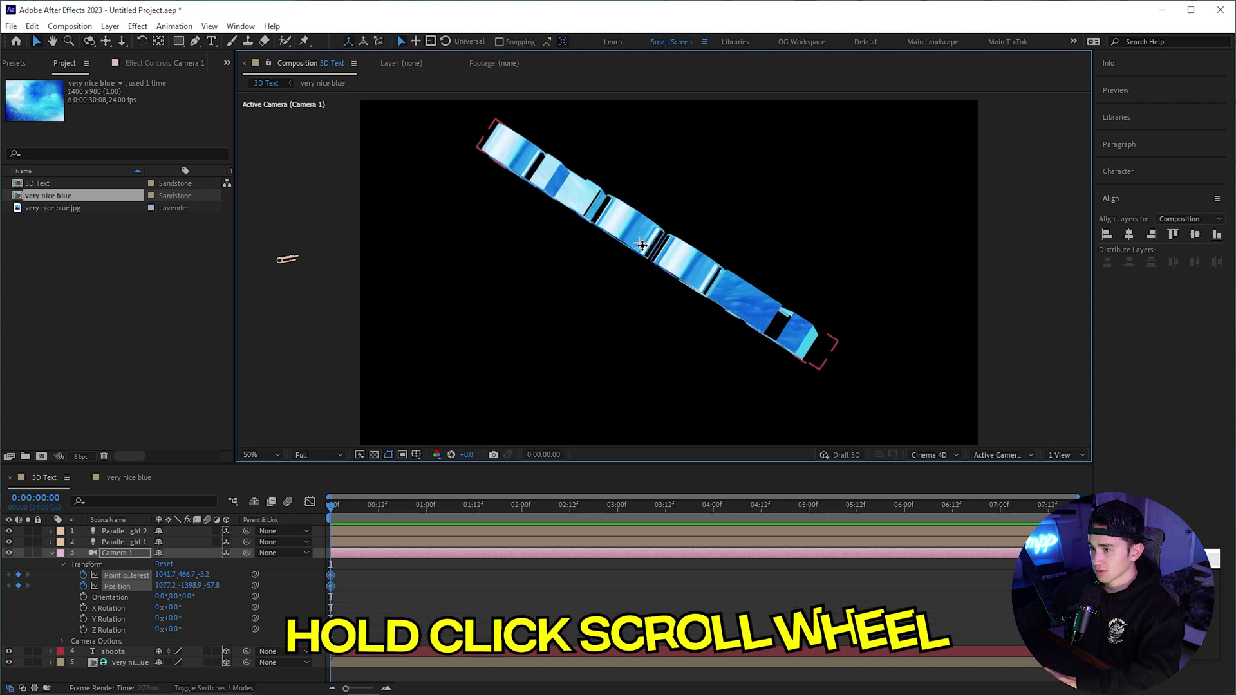
drag(637, 241, 654, 266)
- At 4 seconds, orbit Camera 1 back to a straight-on view of SHOOTA
click(470, 506)
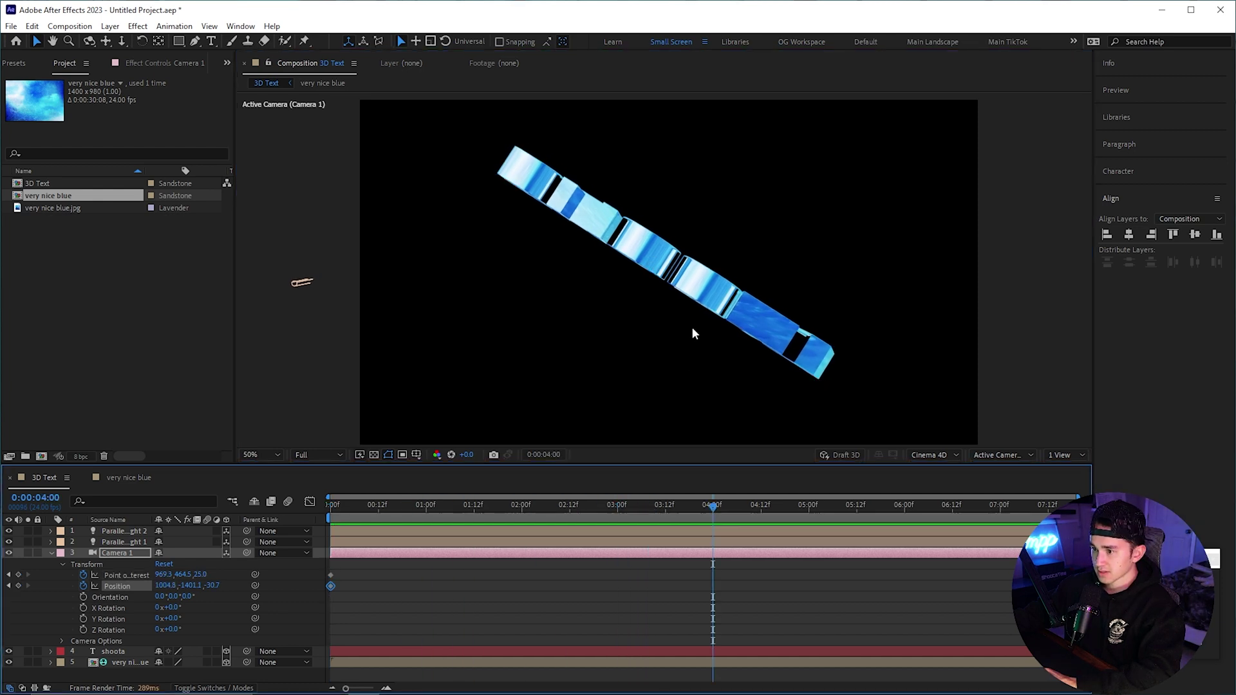
key(c)
drag(665, 317, 675, 276)
key(v)
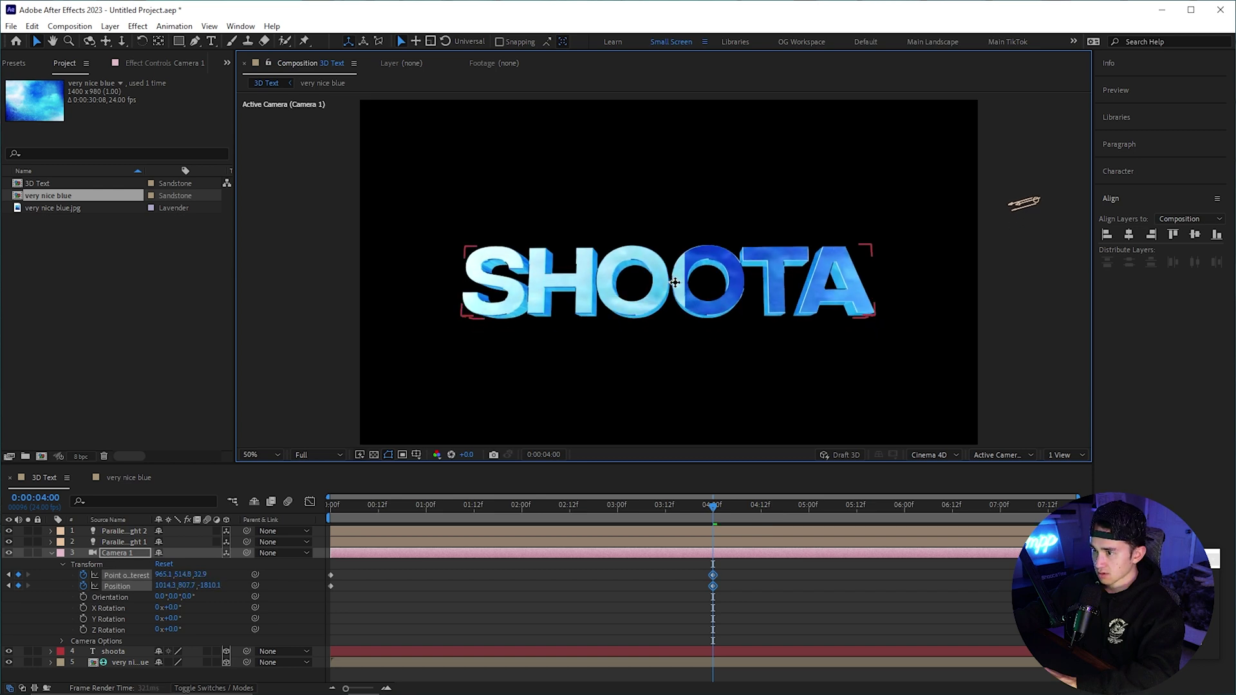
- Apply Easy Ease In to both camera keyframes at 4 seconds
click(528, 429)
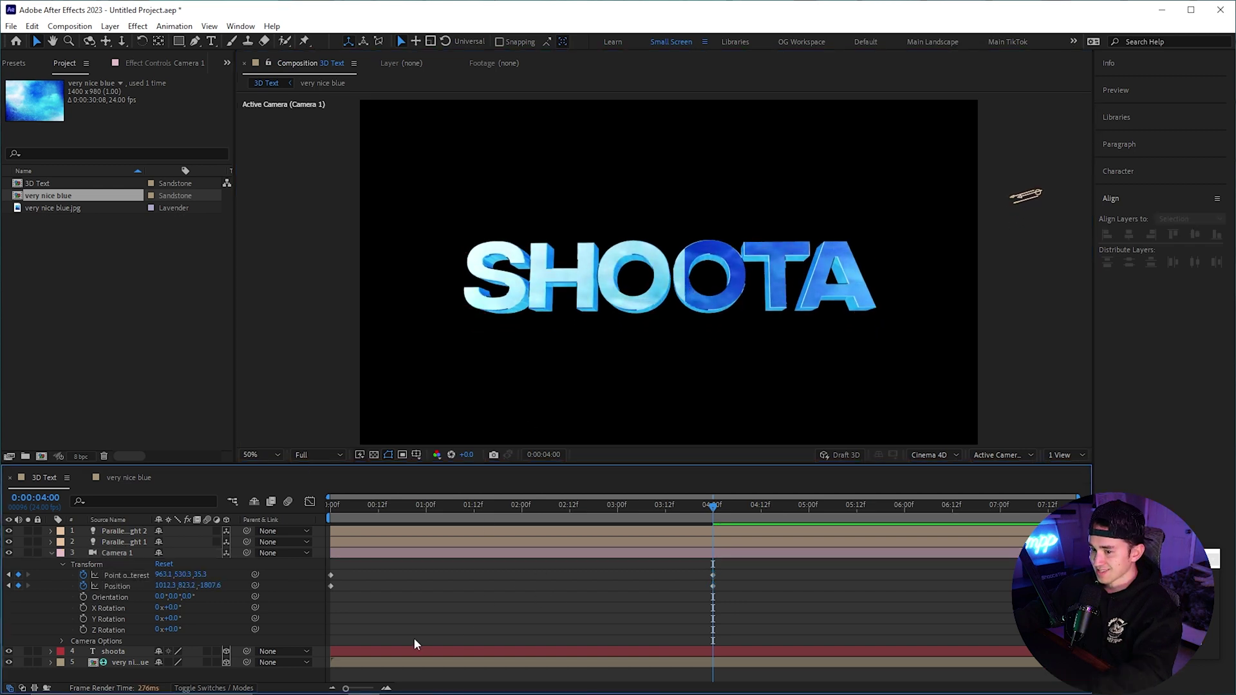
drag(725, 573, 702, 590)
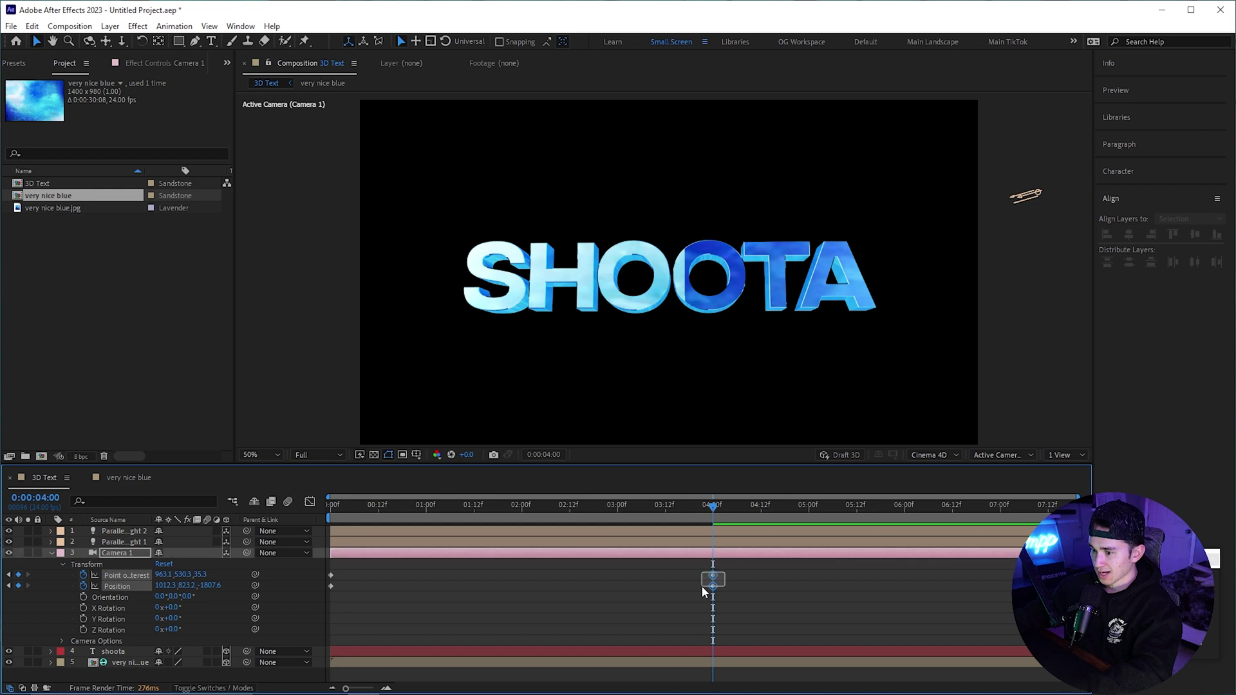
right_click(713, 575)
mouse_move(770, 565)
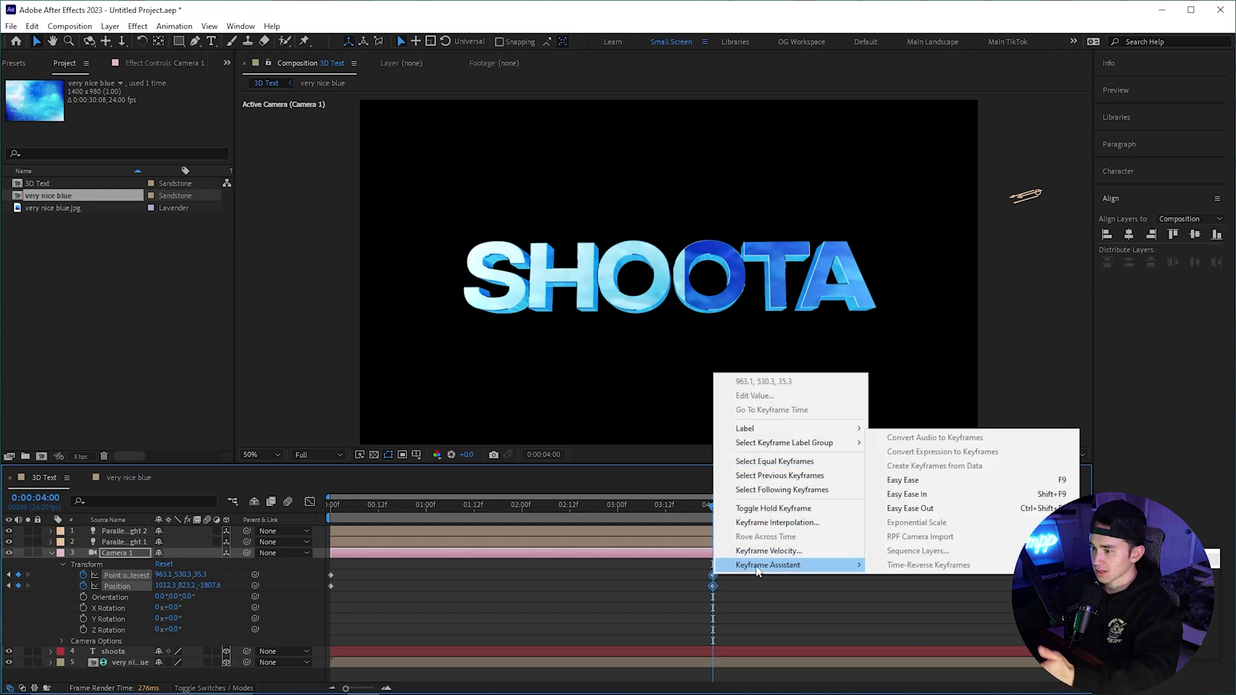
click(906, 494)
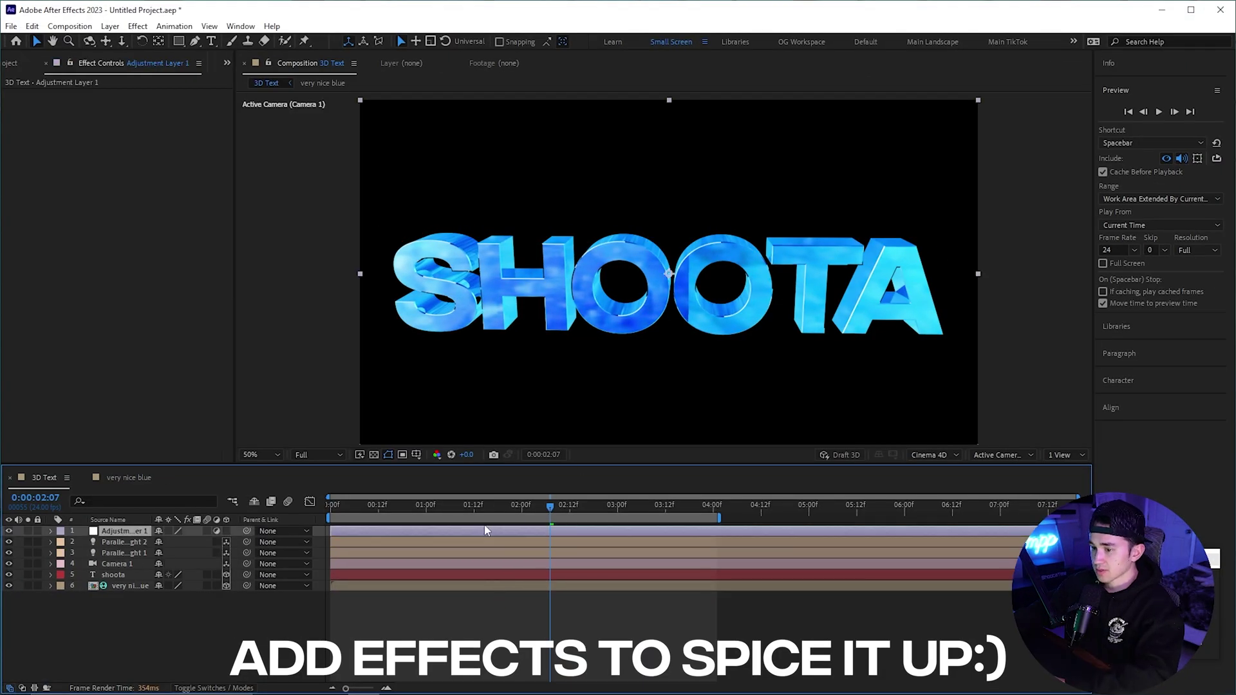
- Add a new adjustment layer, Adjustment Layer 1, on top of the 3D Text timeline
right_click(493, 527)
click(429, 549)
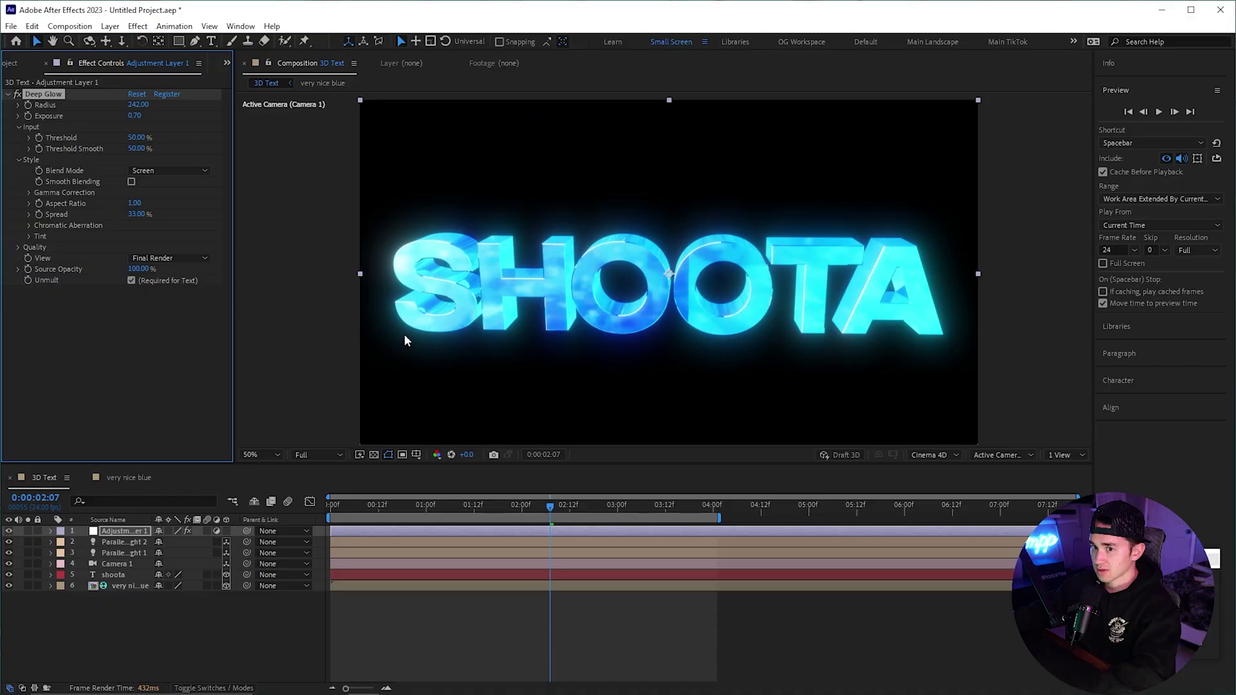
- Import Neon Abstract Pink.mp4 into the Project panel and create a matching composition from it
click(25, 63)
right_click(52, 304)
mouse_move(103, 372)
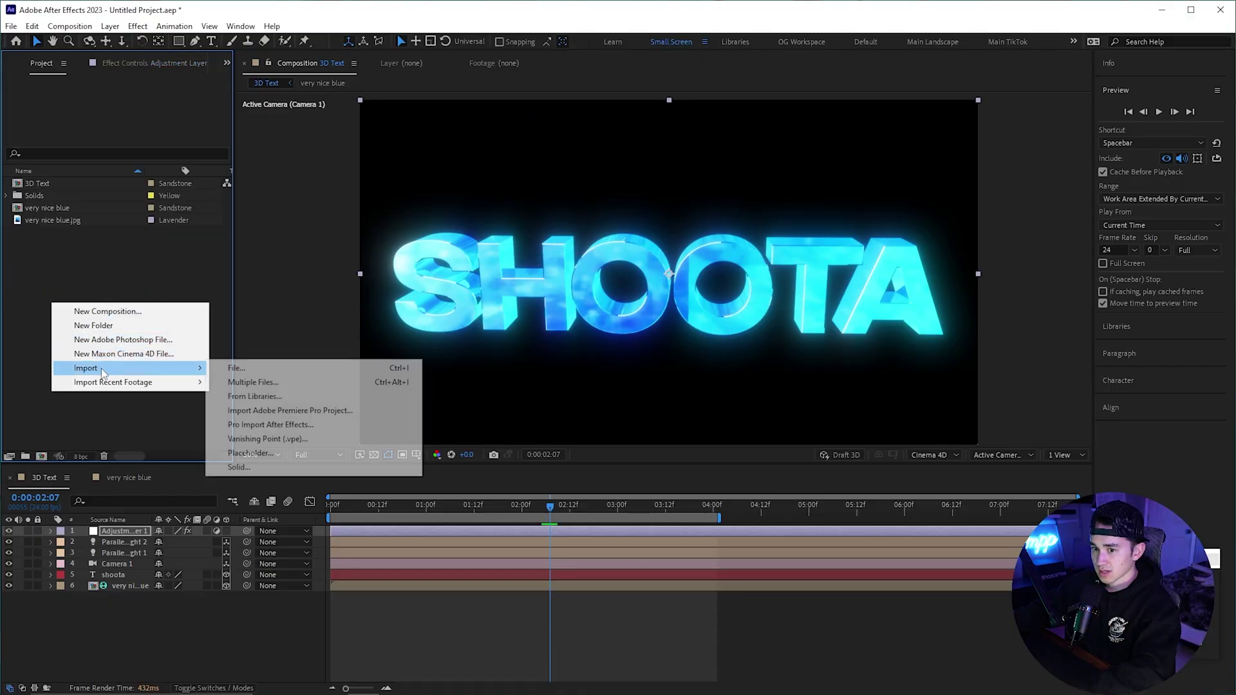
click(240, 368)
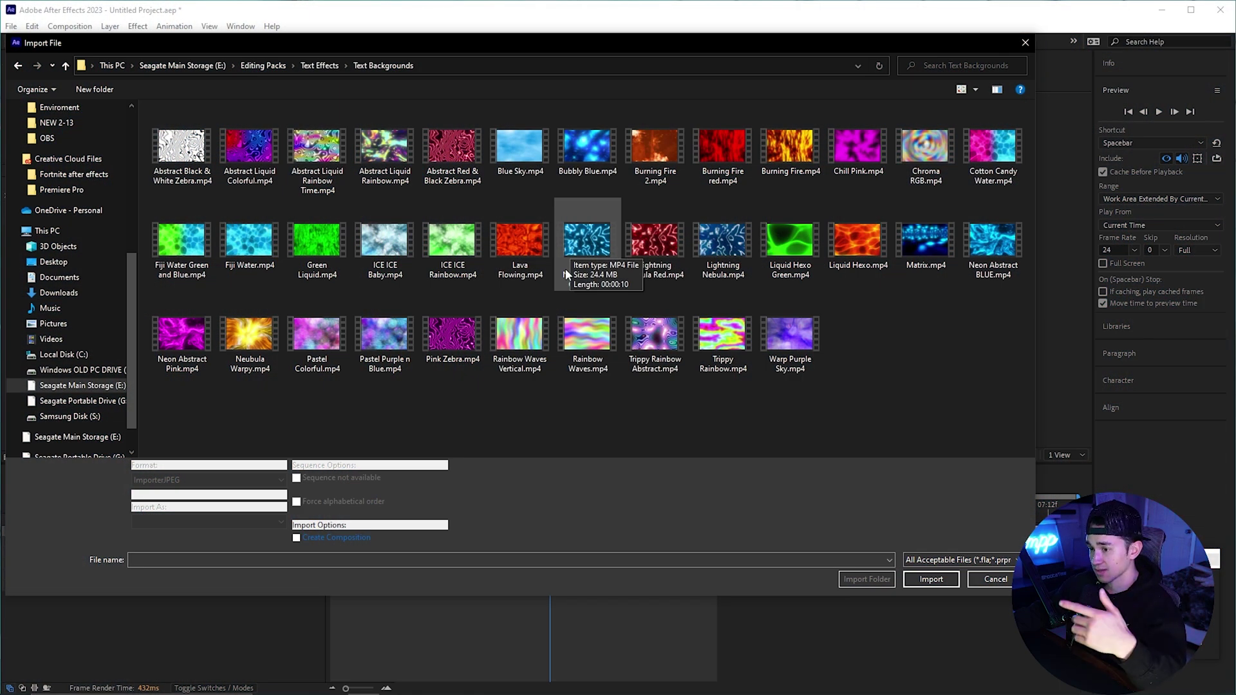
double_click(186, 339)
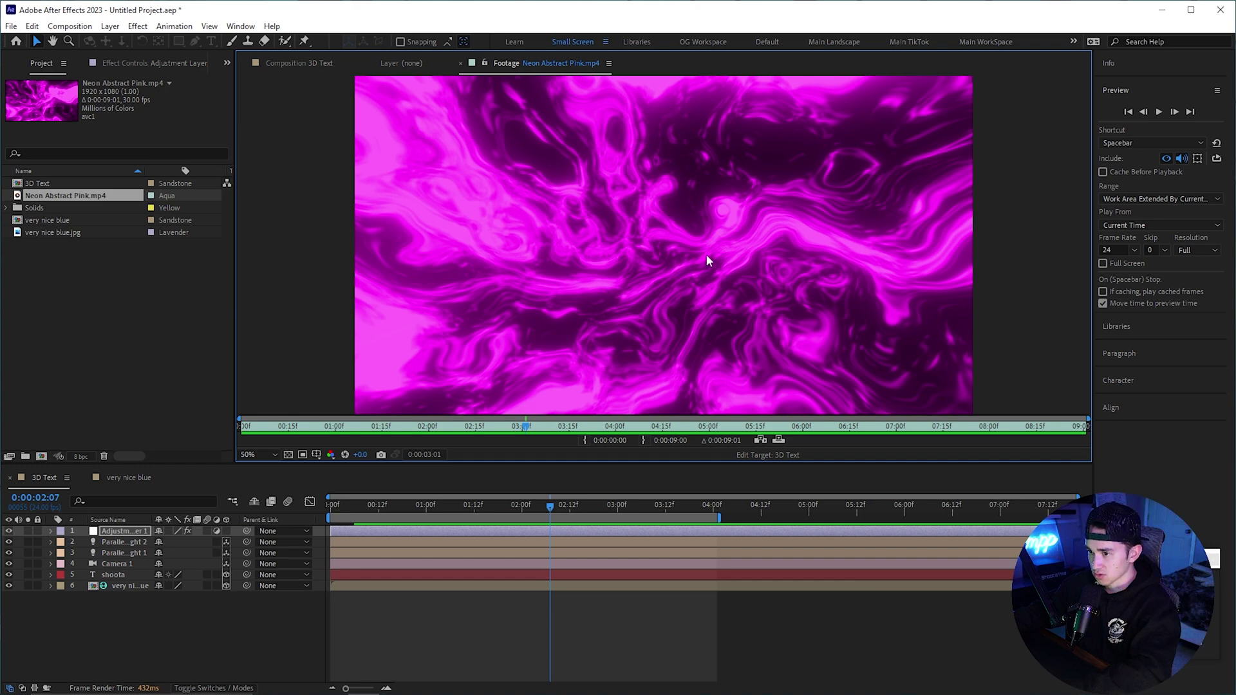
drag(67, 195, 42, 457)
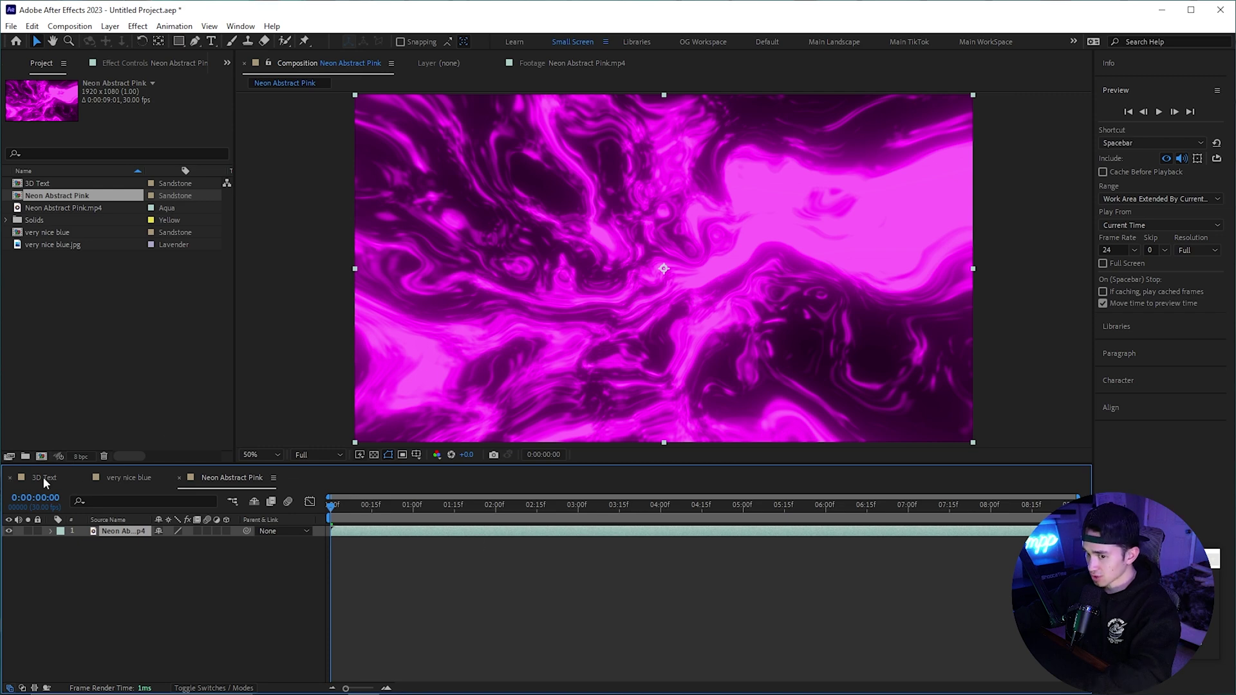
- Add Neon Abstract Pink to 3D Text above very nice blue as an Environment Layer
click(44, 477)
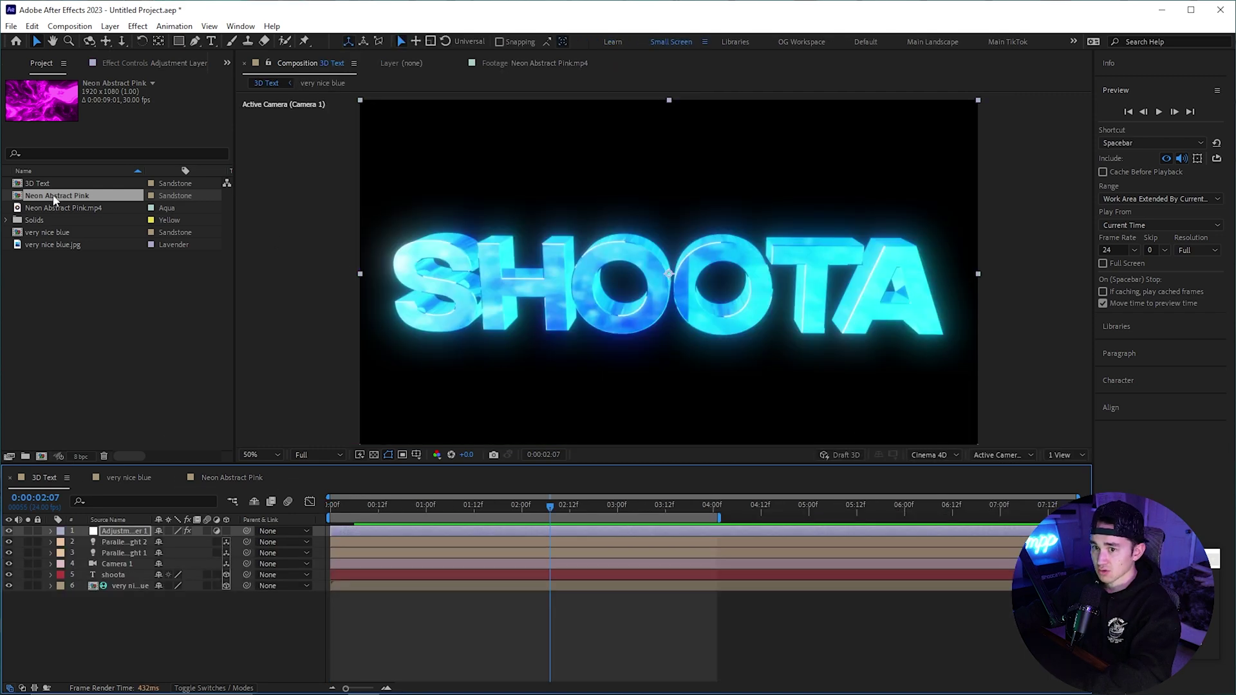
drag(55, 200, 331, 582)
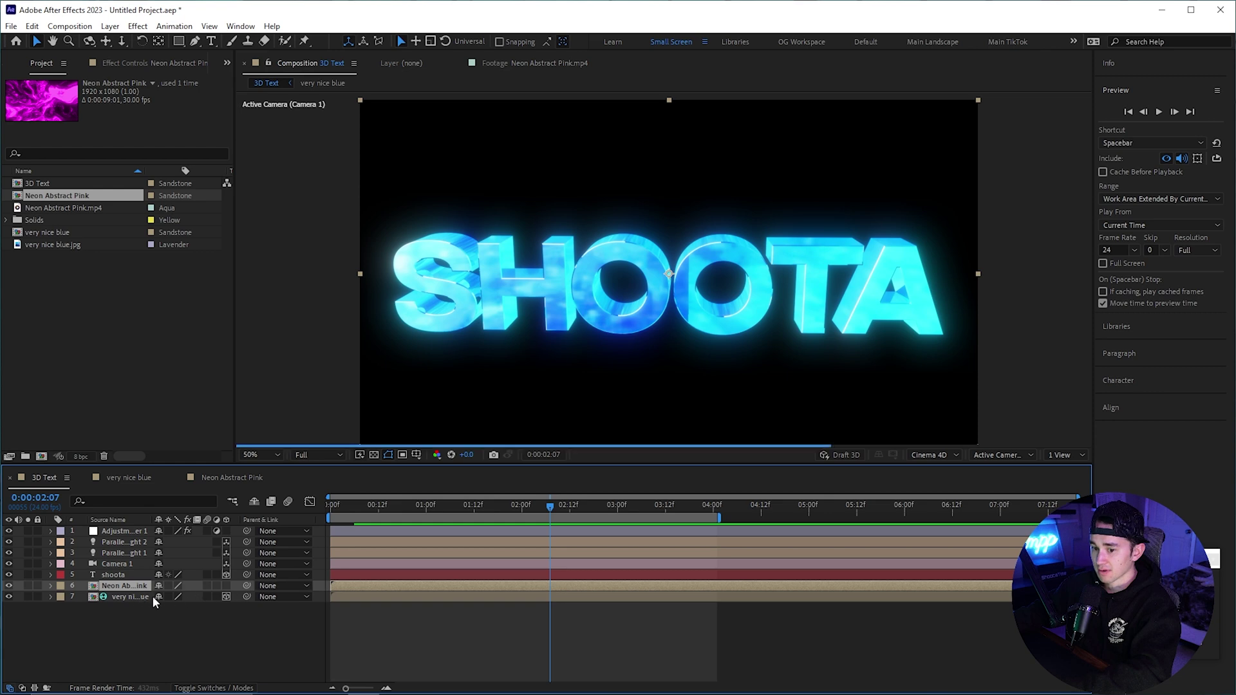
right_click(123, 587)
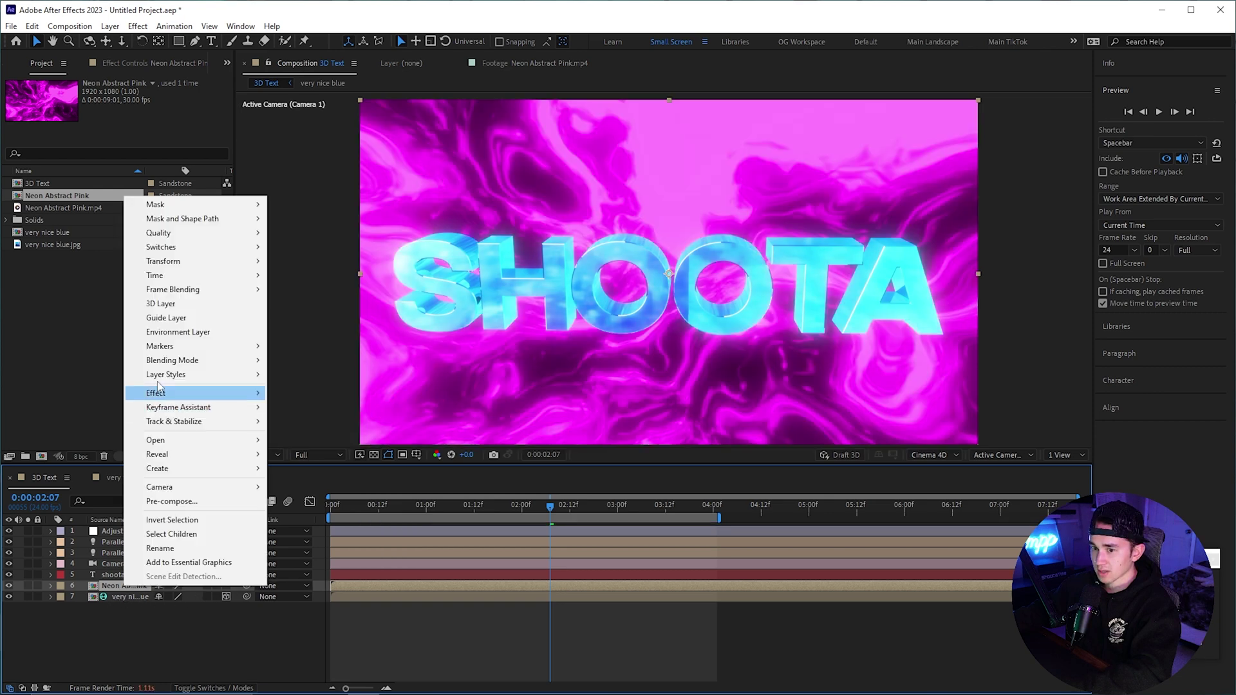
click(164, 332)
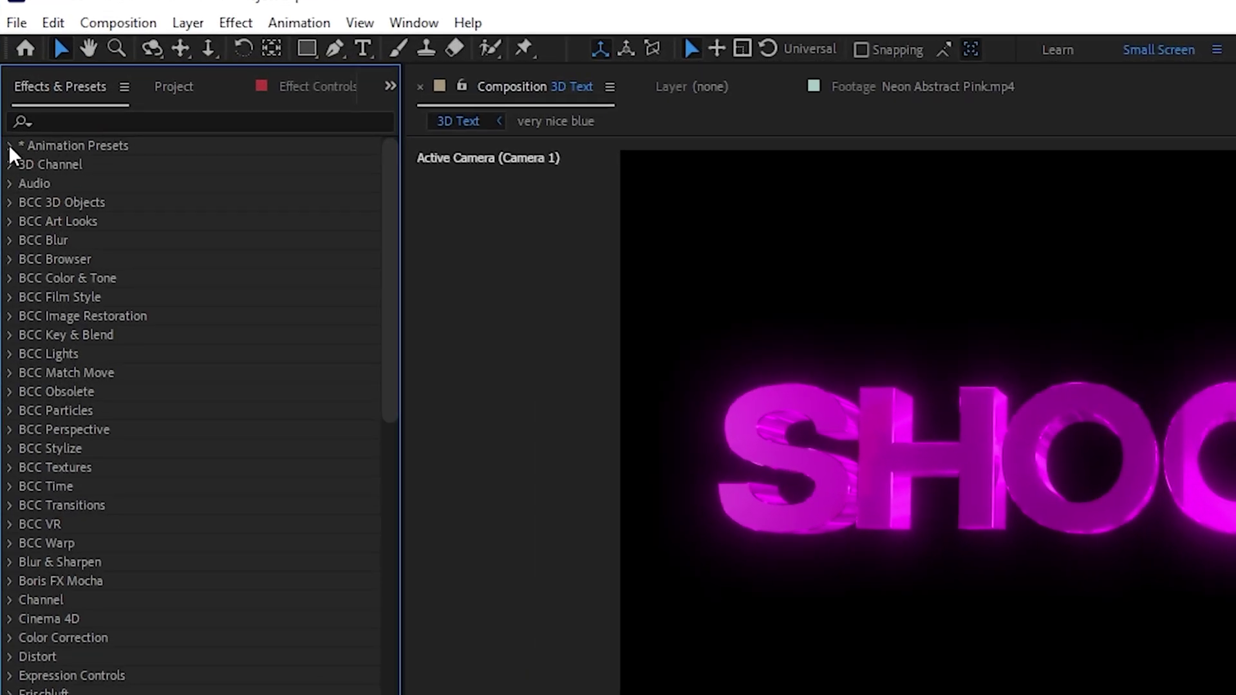
- Apply 3D Basic Rotate Y Cascade from Animation Presets > Presets > Text > 3D Text to the shoota layer
click(9, 145)
click(28, 184)
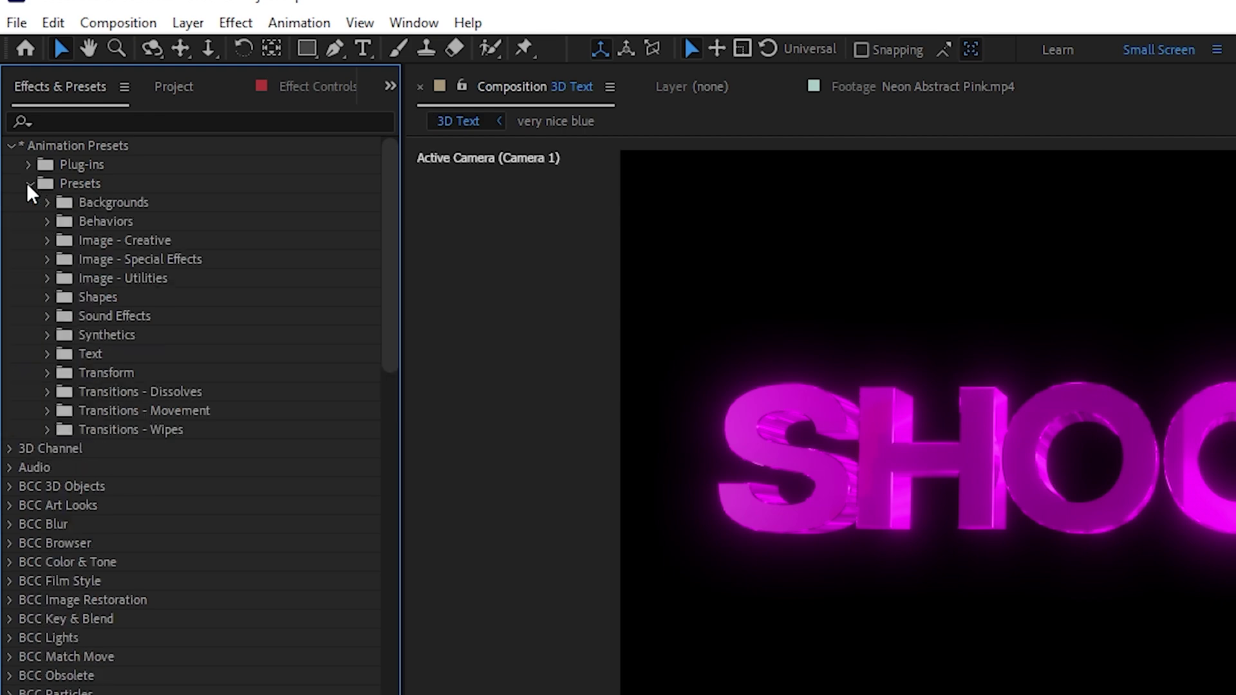
click(47, 353)
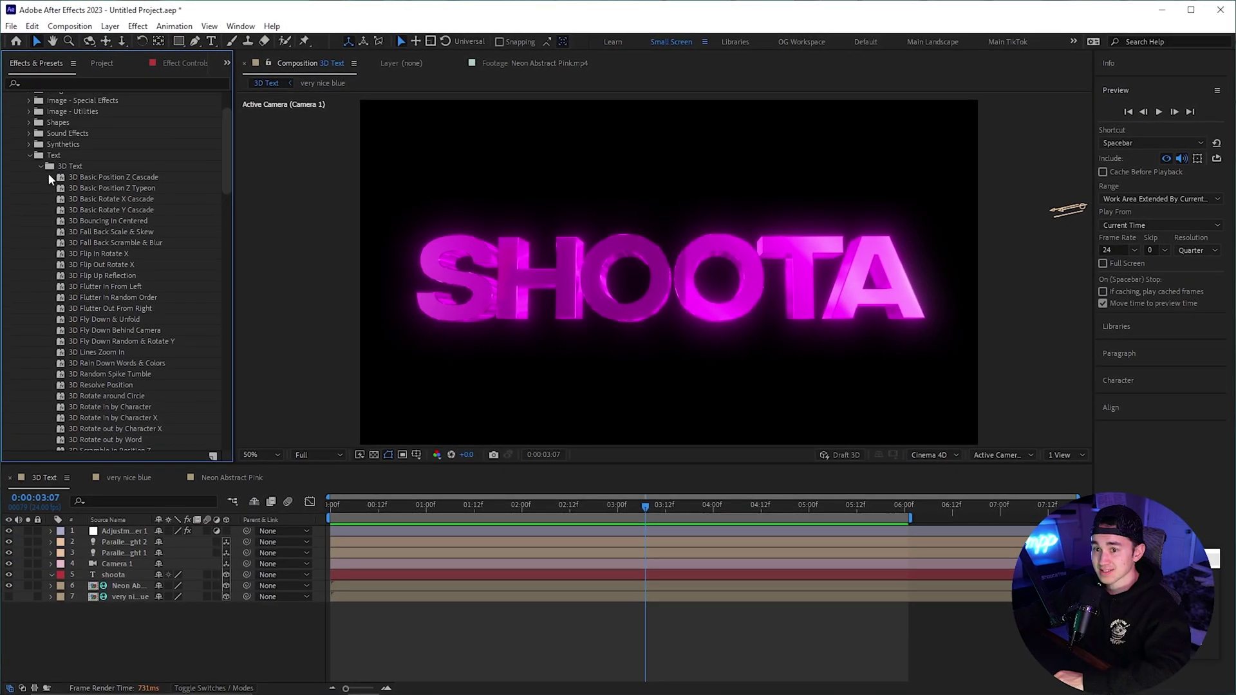
click(41, 167)
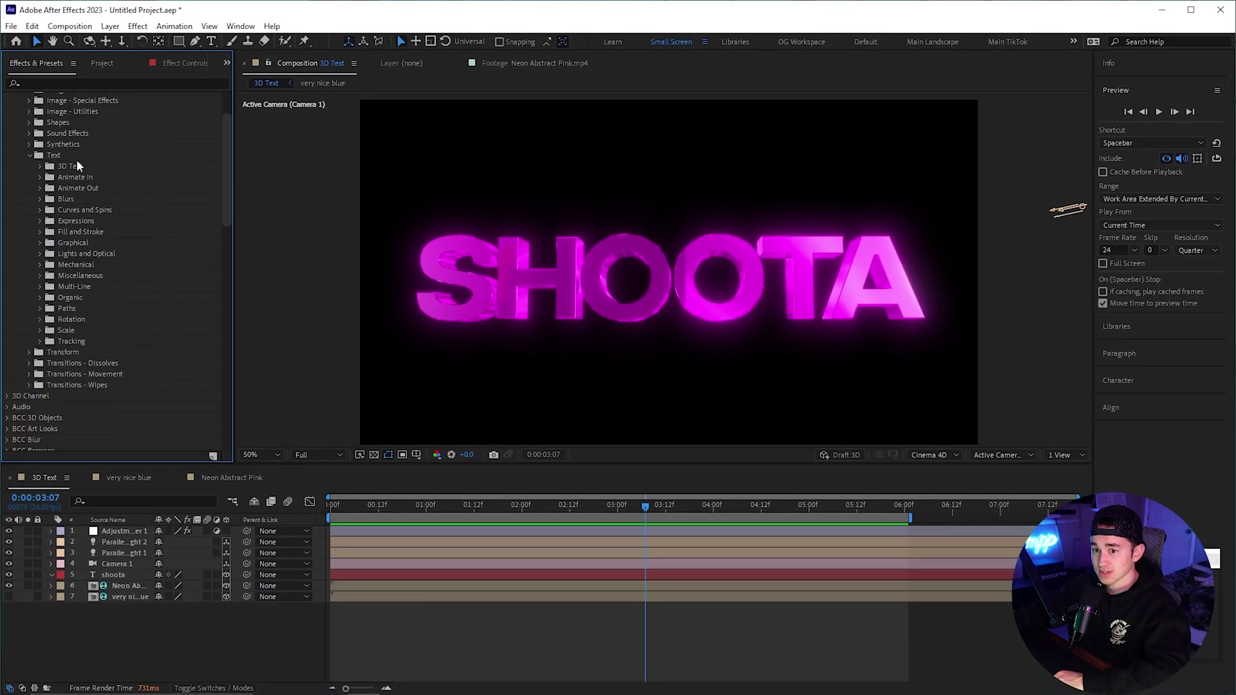
click(40, 166)
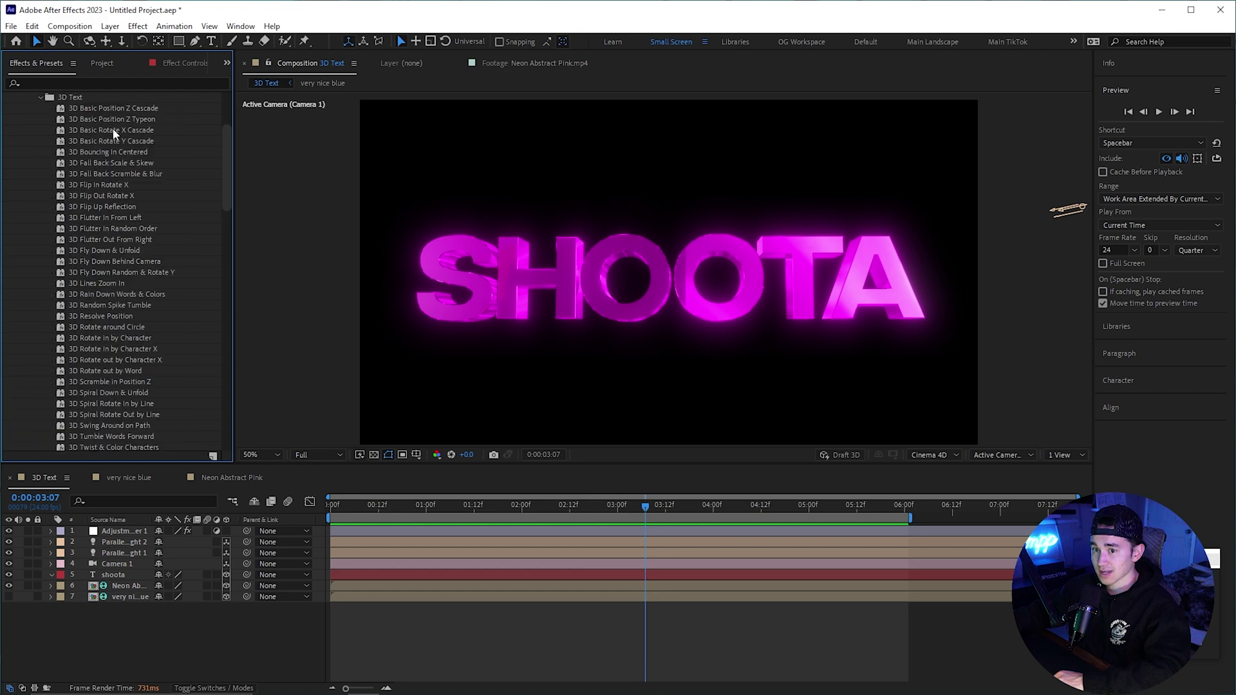
scroll(136, 193, down, 3)
scroll(128, 257, up, 3)
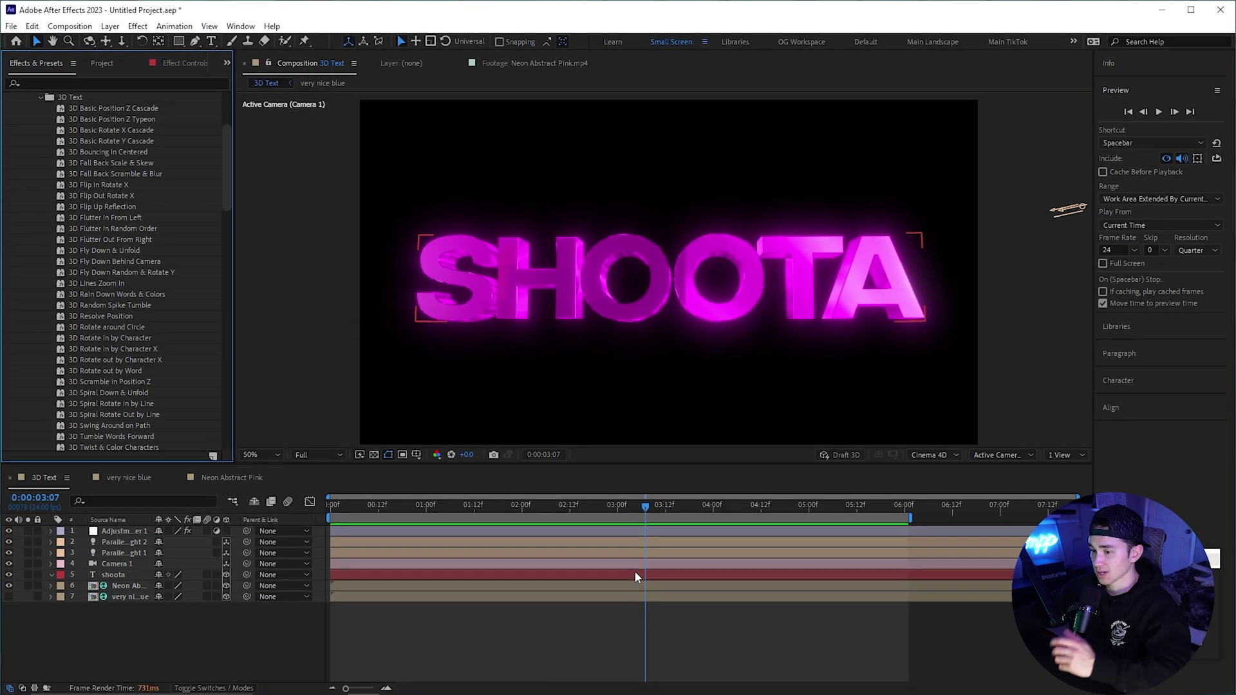
drag(106, 141, 347, 573)
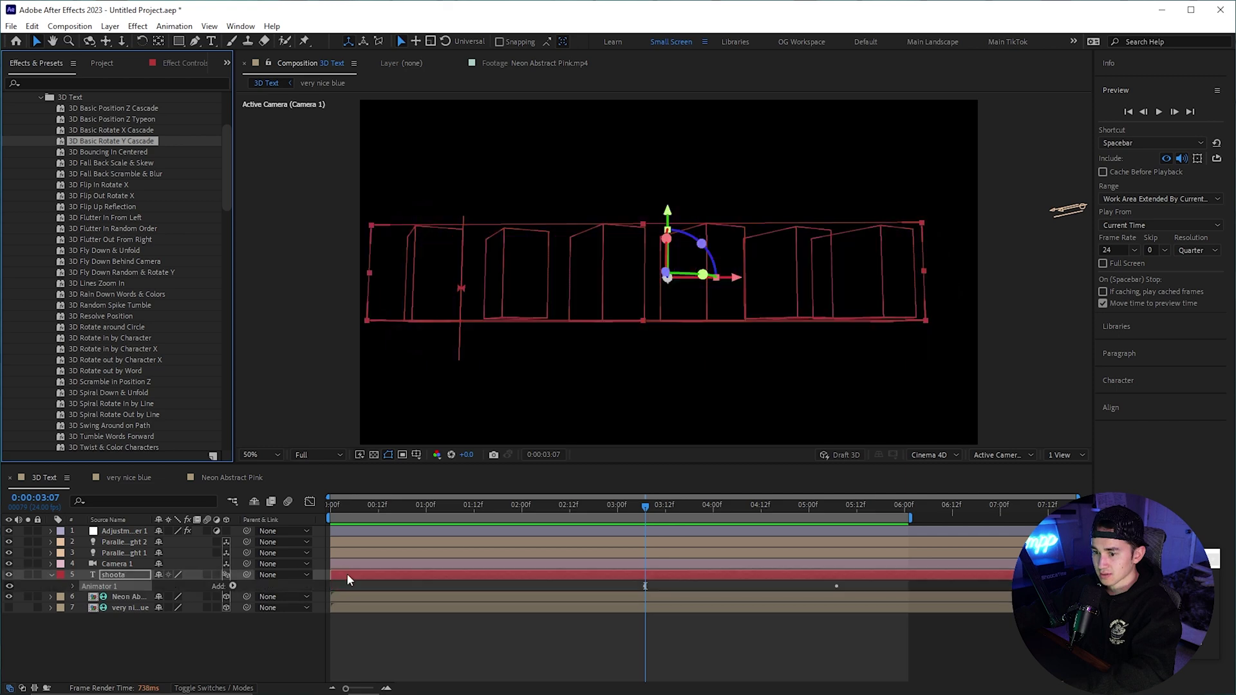